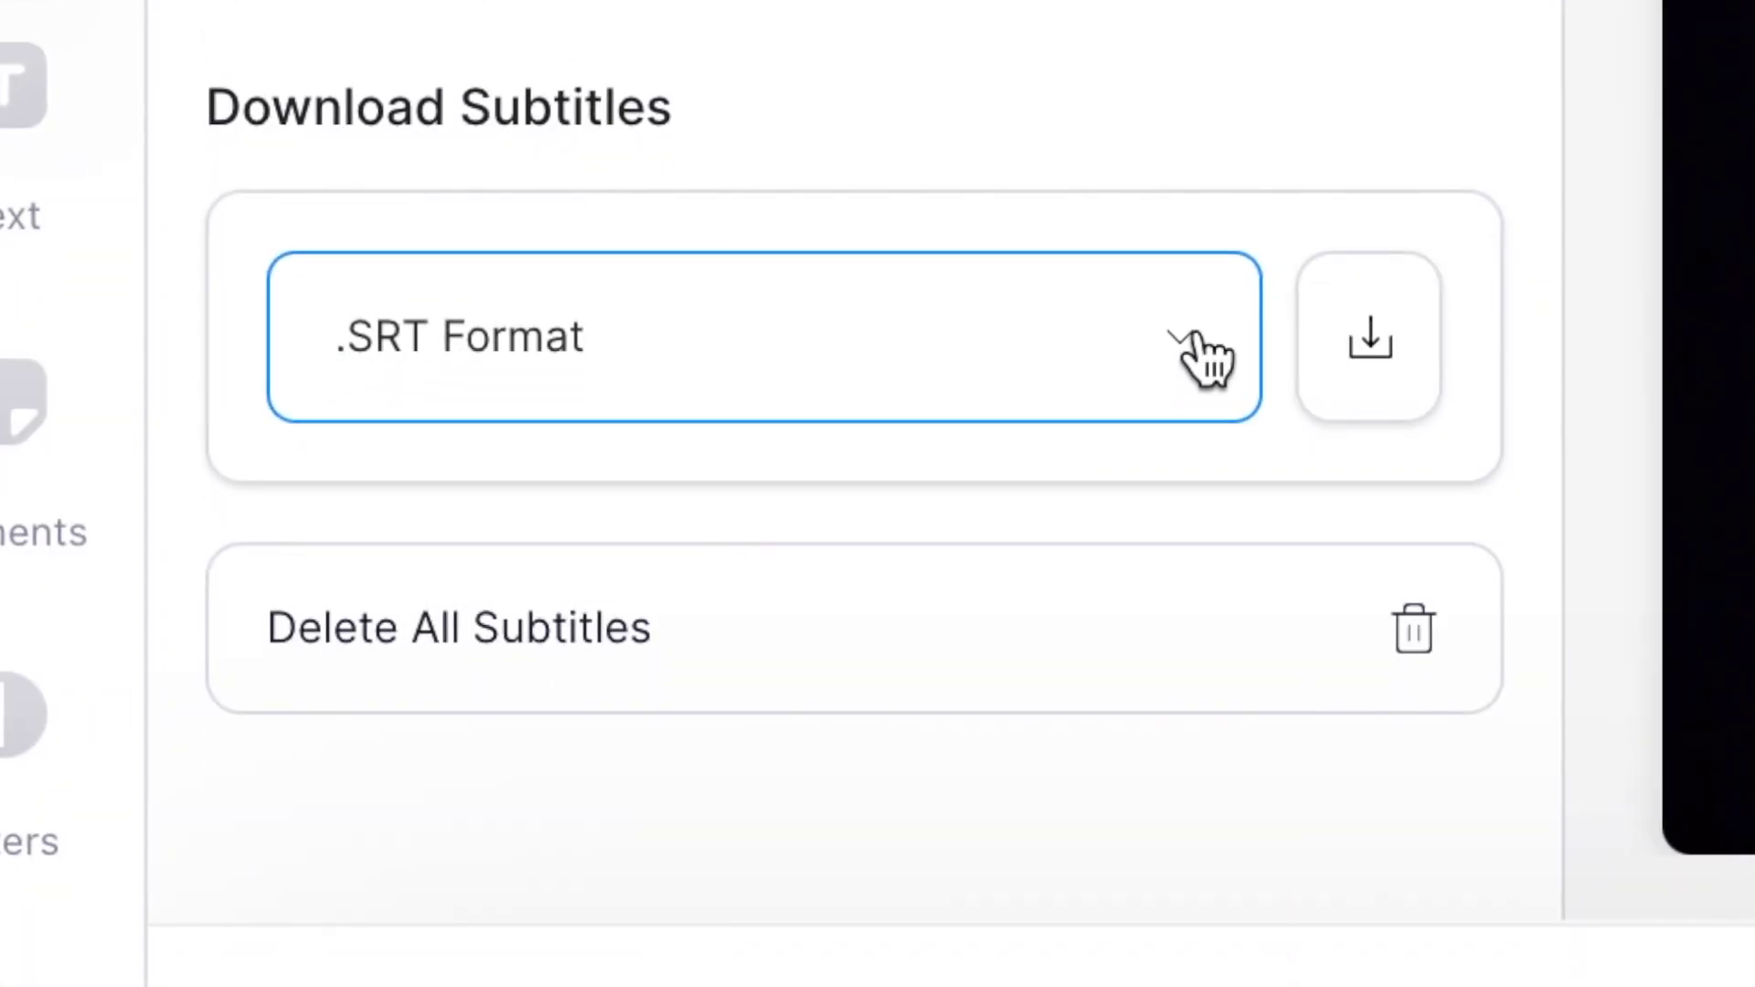
Step: Show the available file formats in the .SRT Format dropdown under Download Subtitles
left_click(1203, 360)
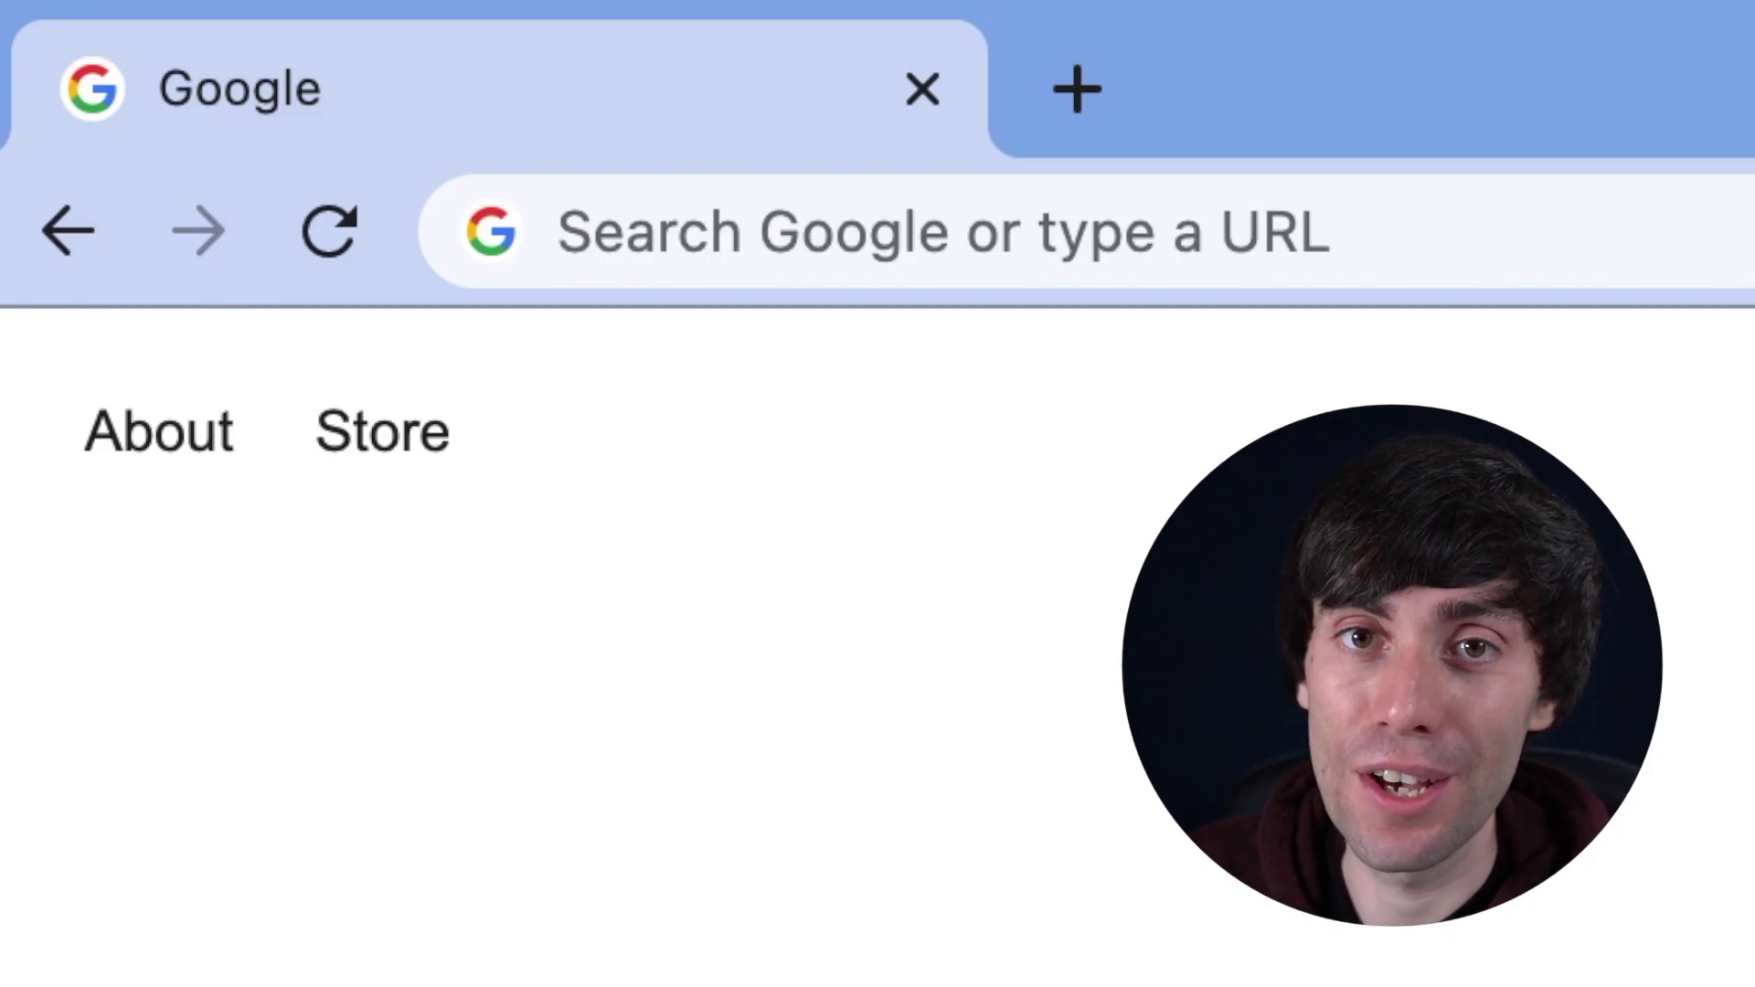
Step: Load the veed.io website in Chrome
left_click(1051, 231)
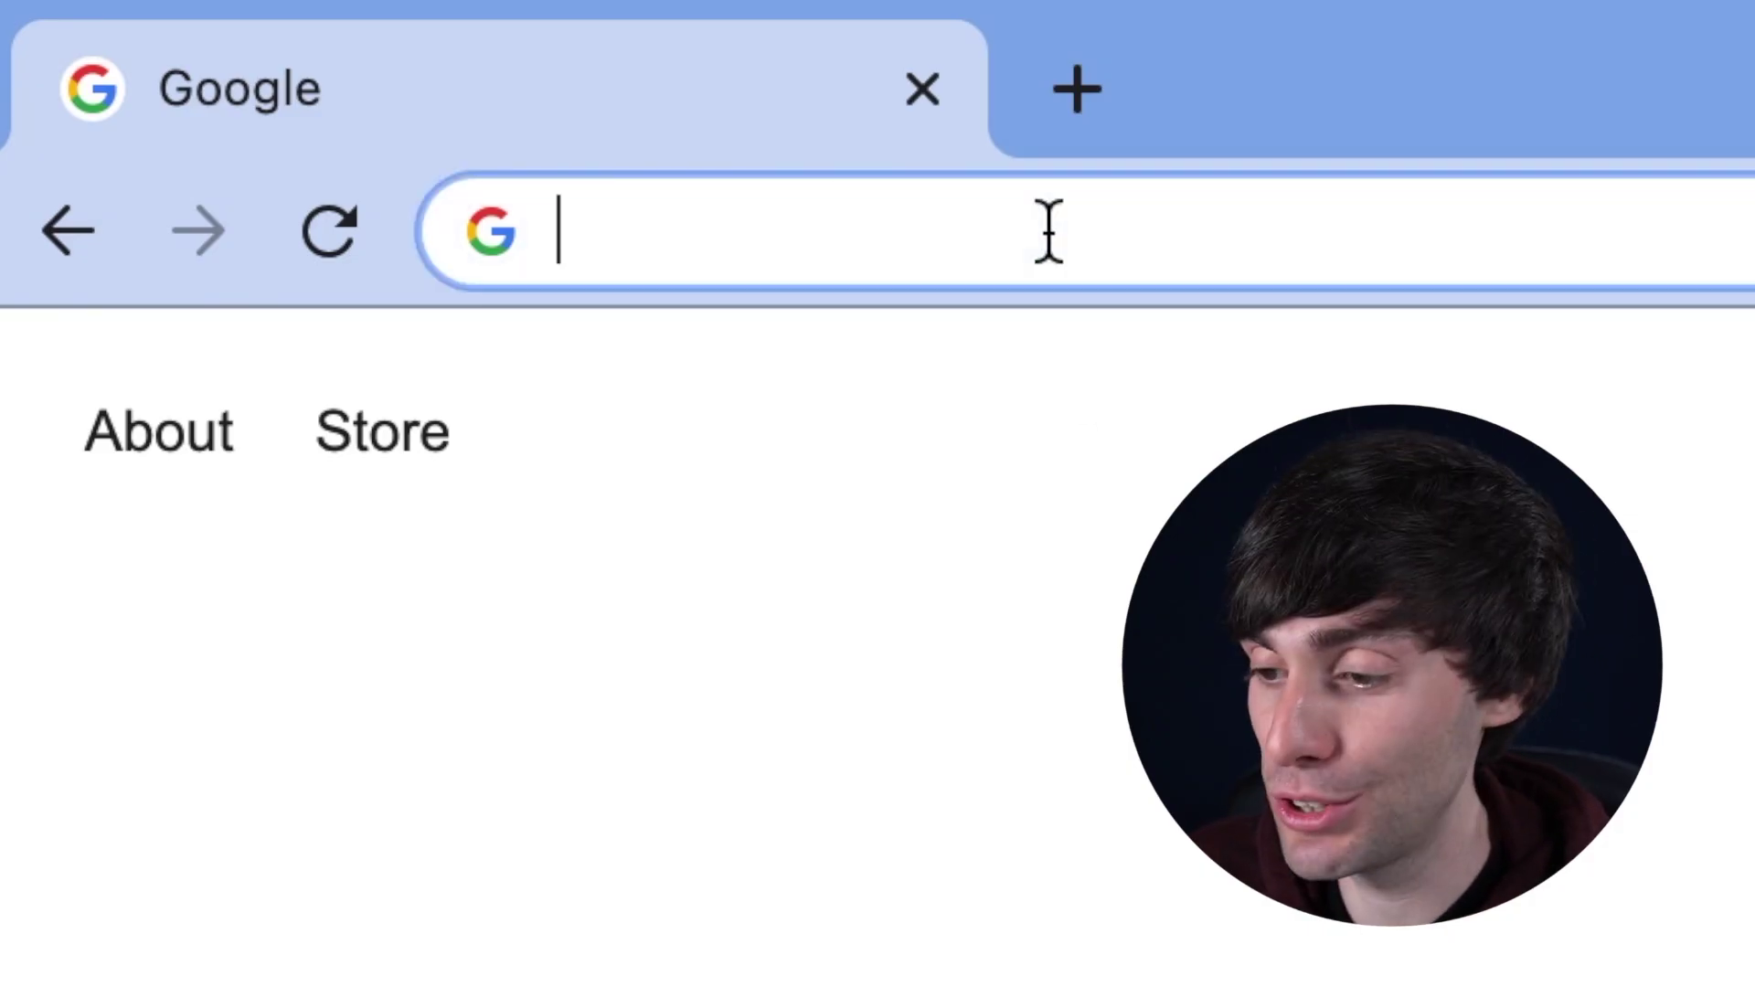
type("veed.io")
key("Return")
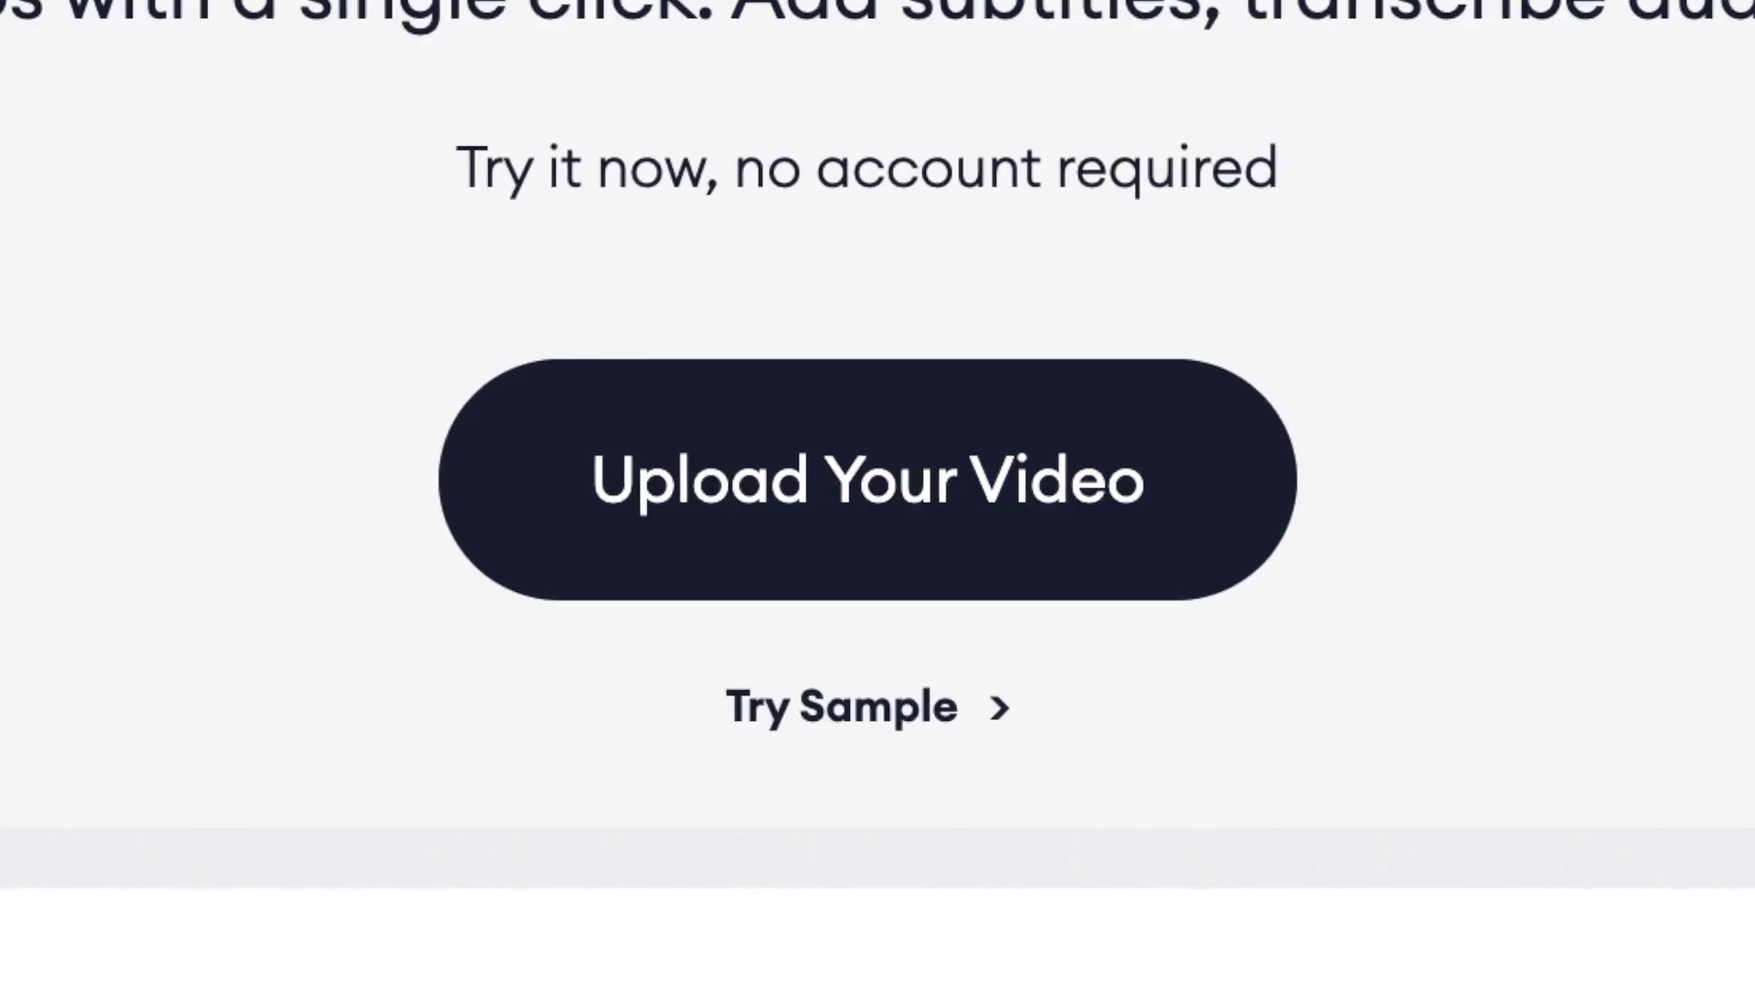
Step: Upload example-clip-1.mov into a new VEED.IO editing project
left_click(972, 502)
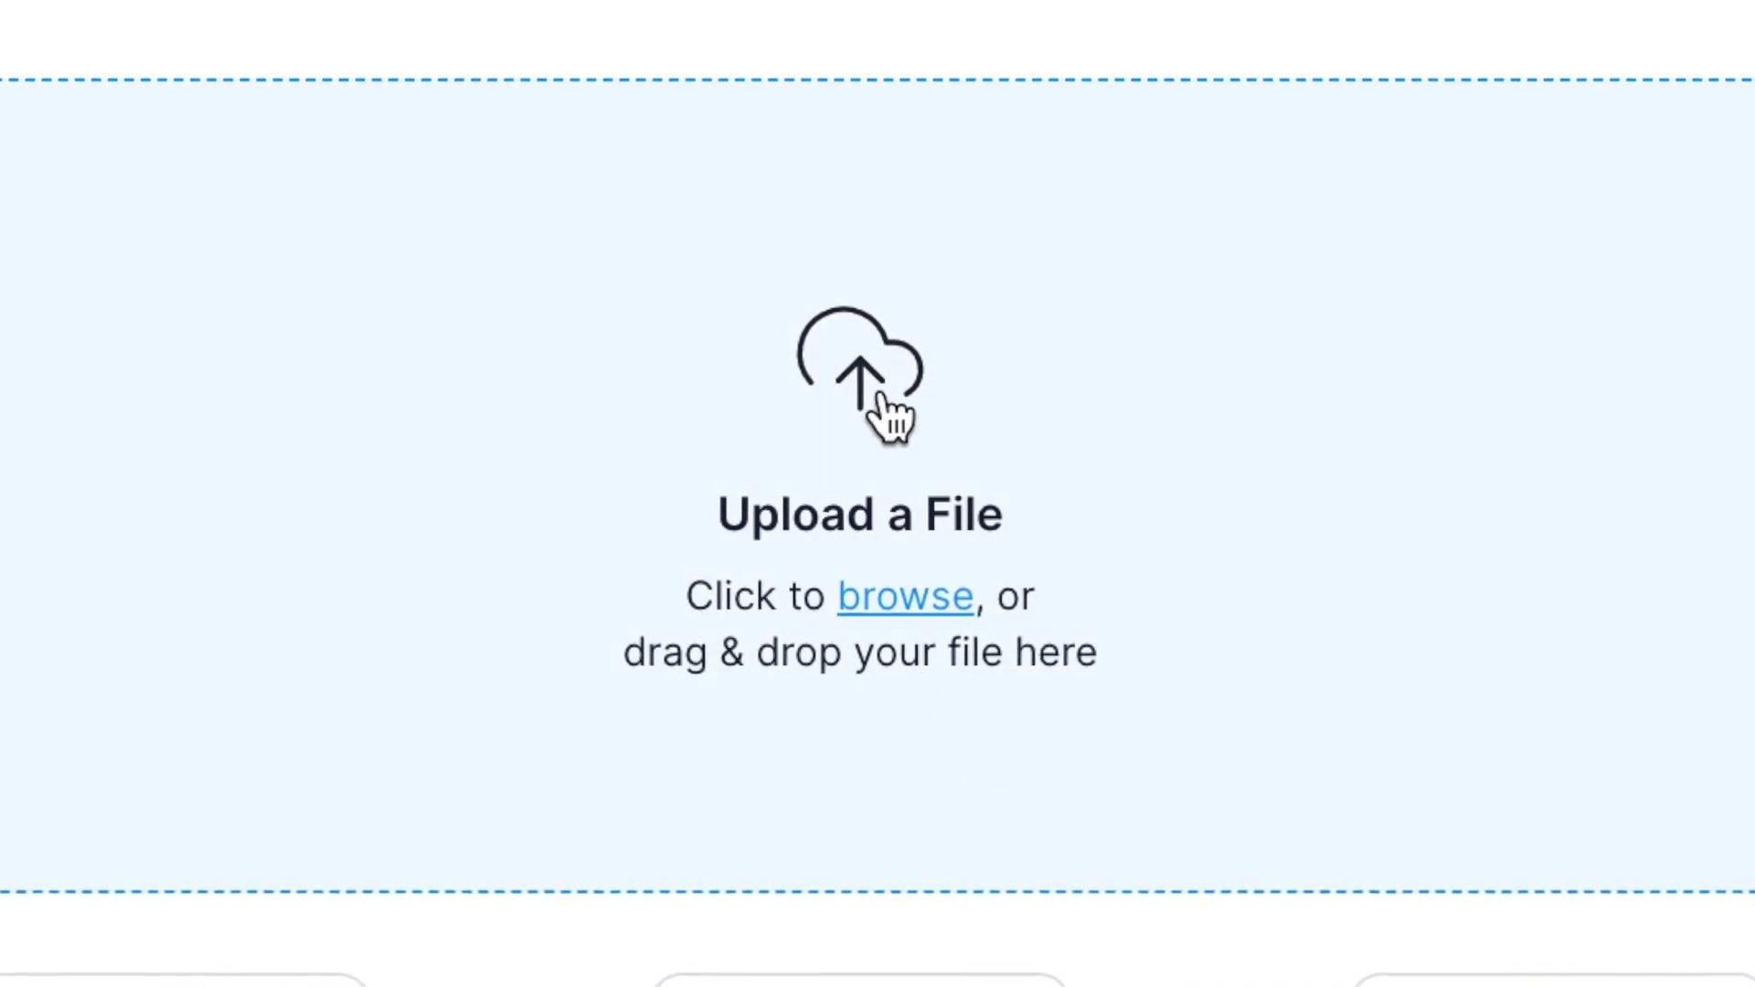
left_click(881, 398)
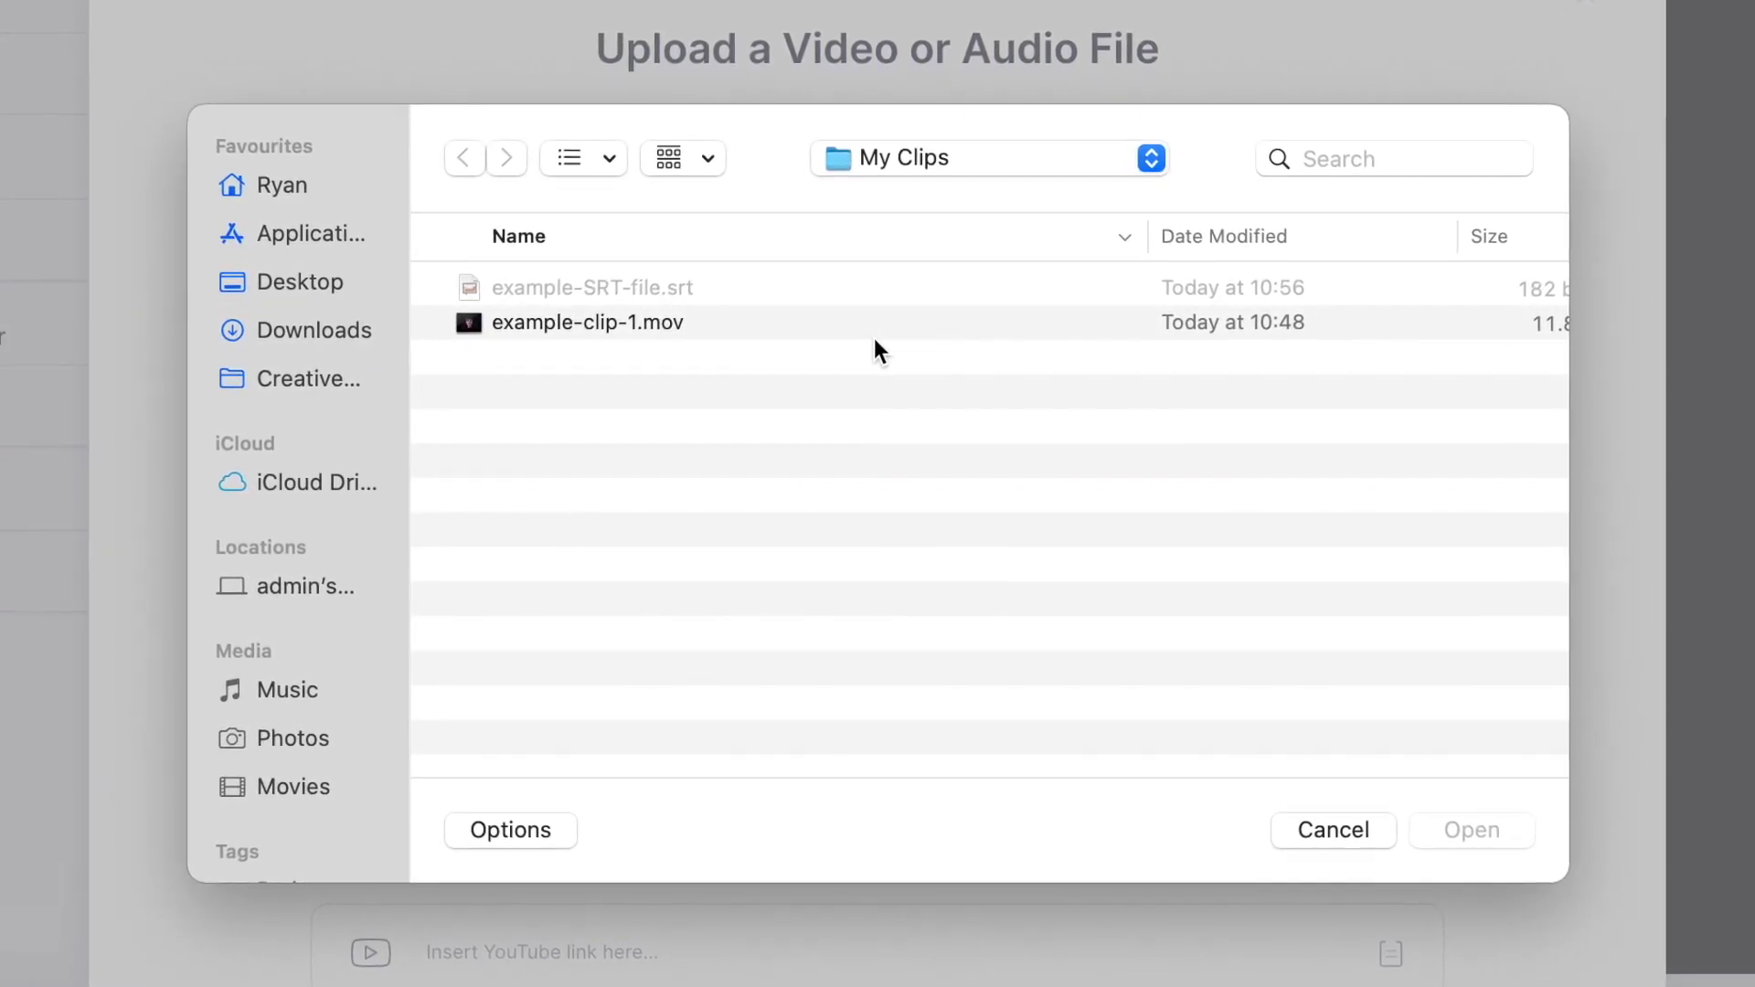
left_click(721, 318)
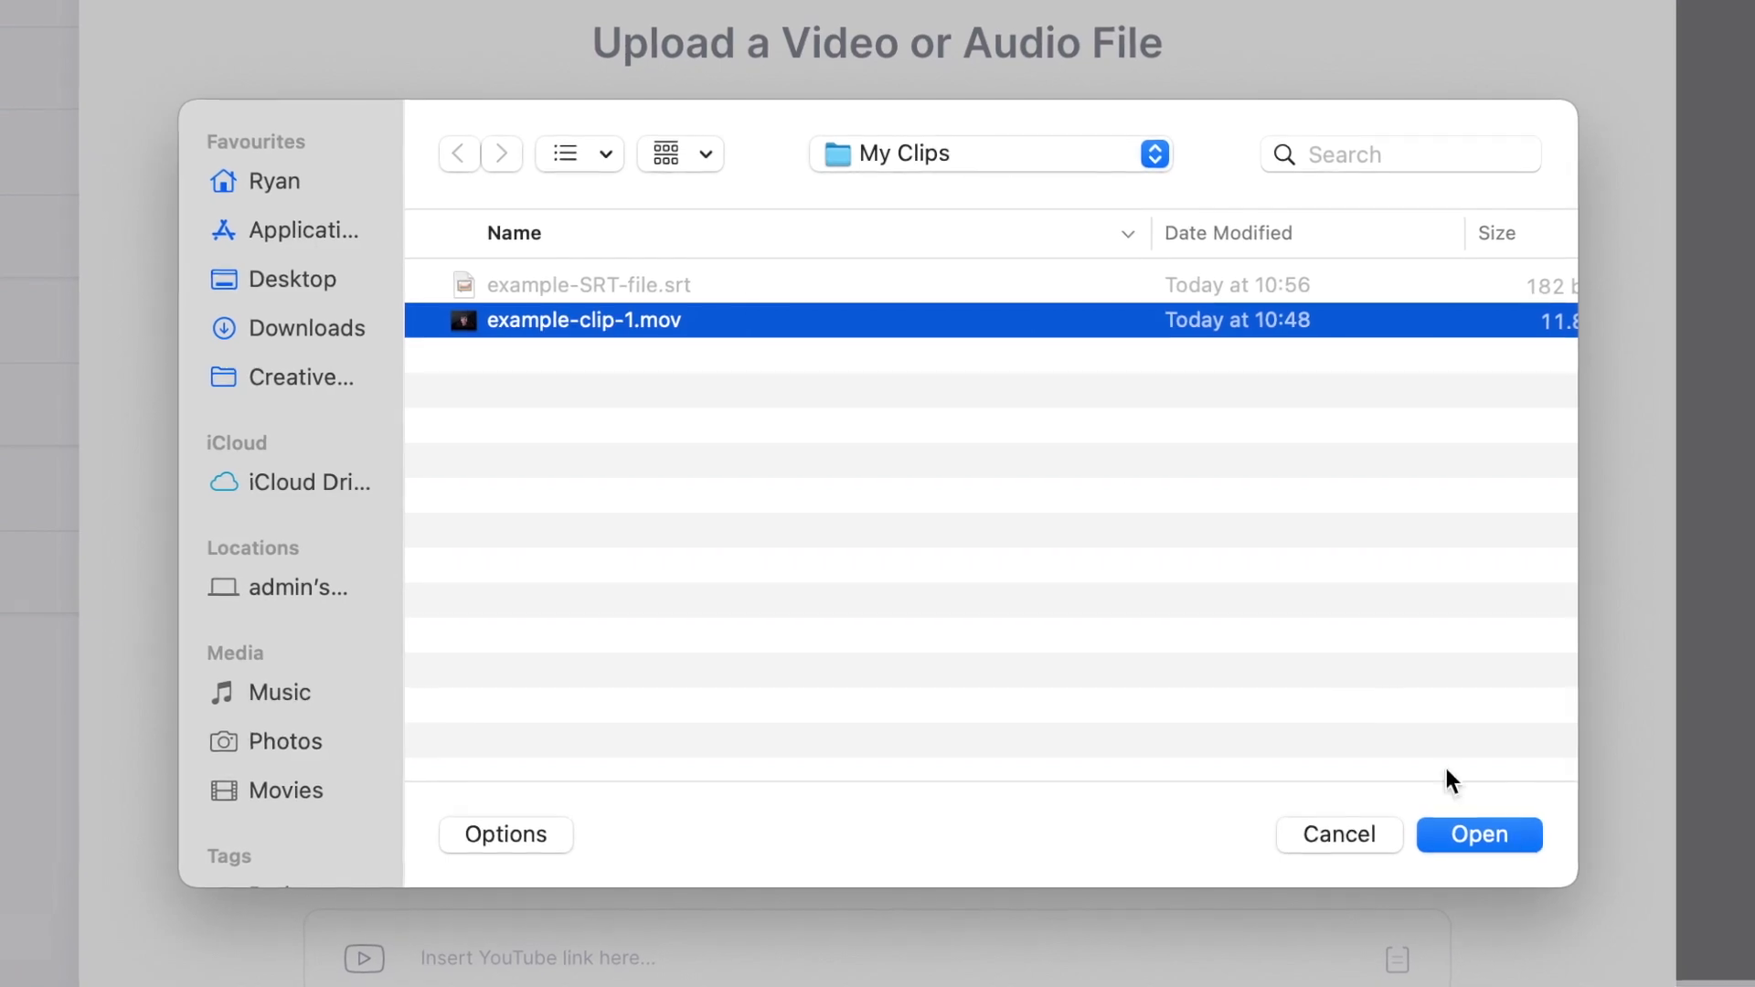
left_click(1487, 832)
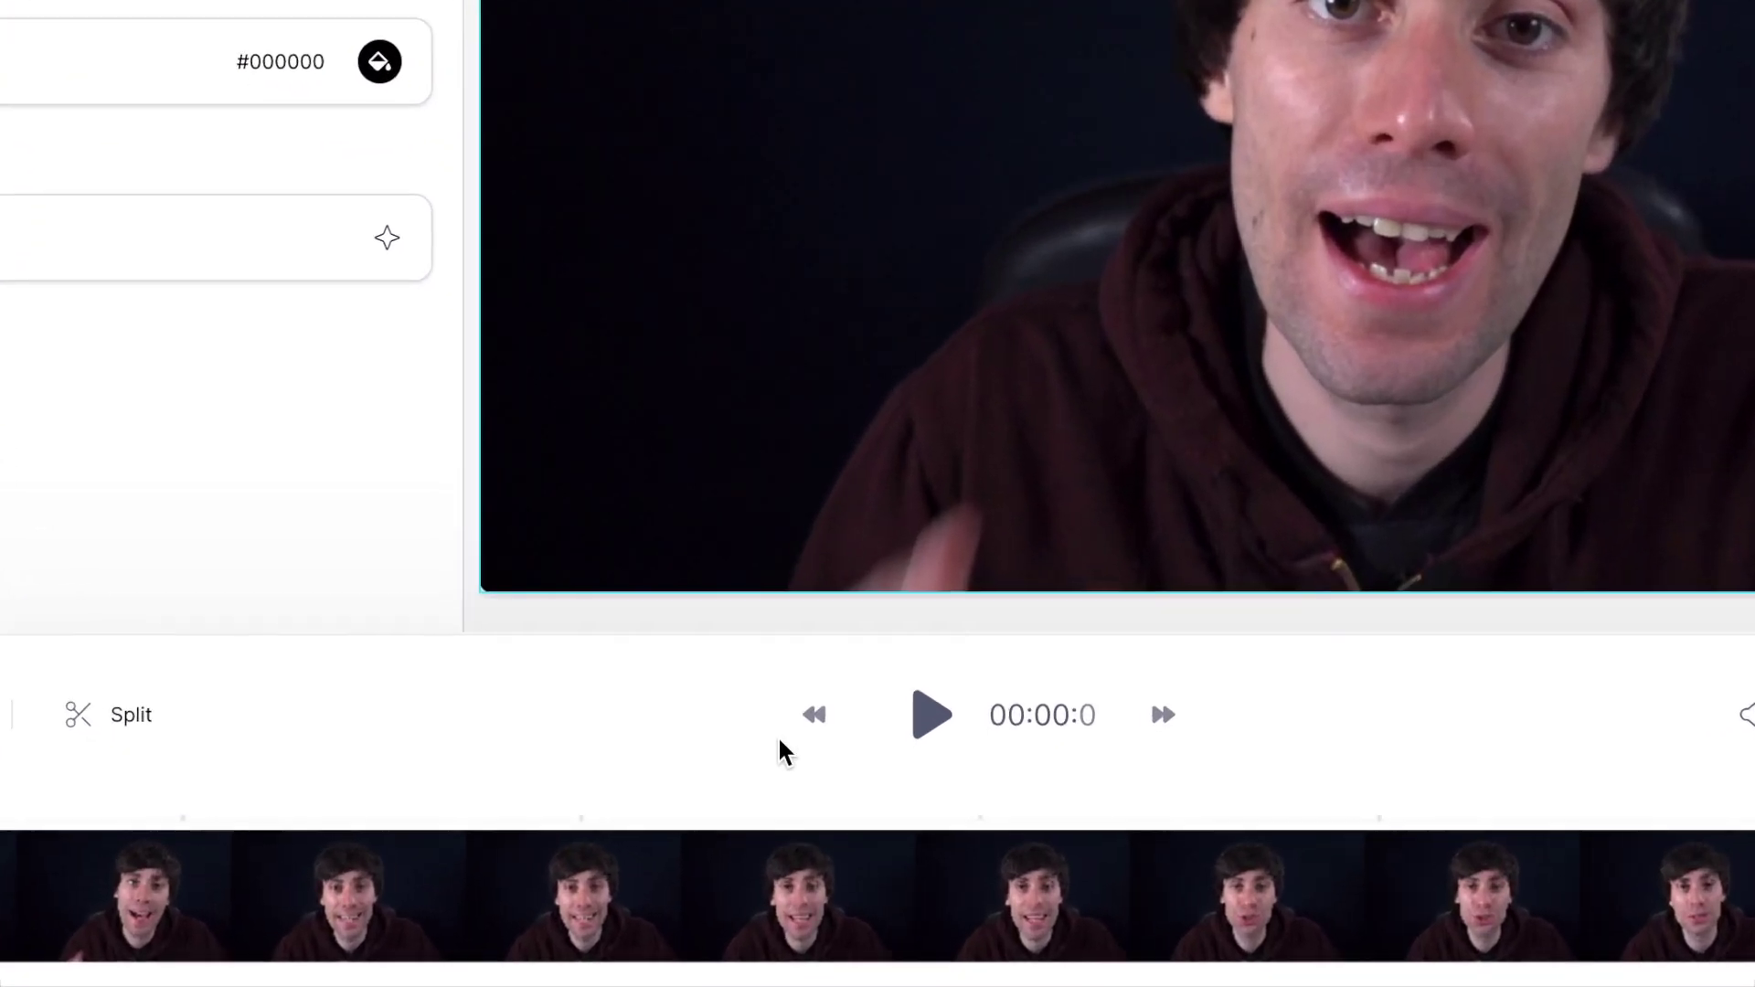
Step: Load example-SRT-file.srt as the clip's subtitles via Upload Subtitle File
left_click(783, 965)
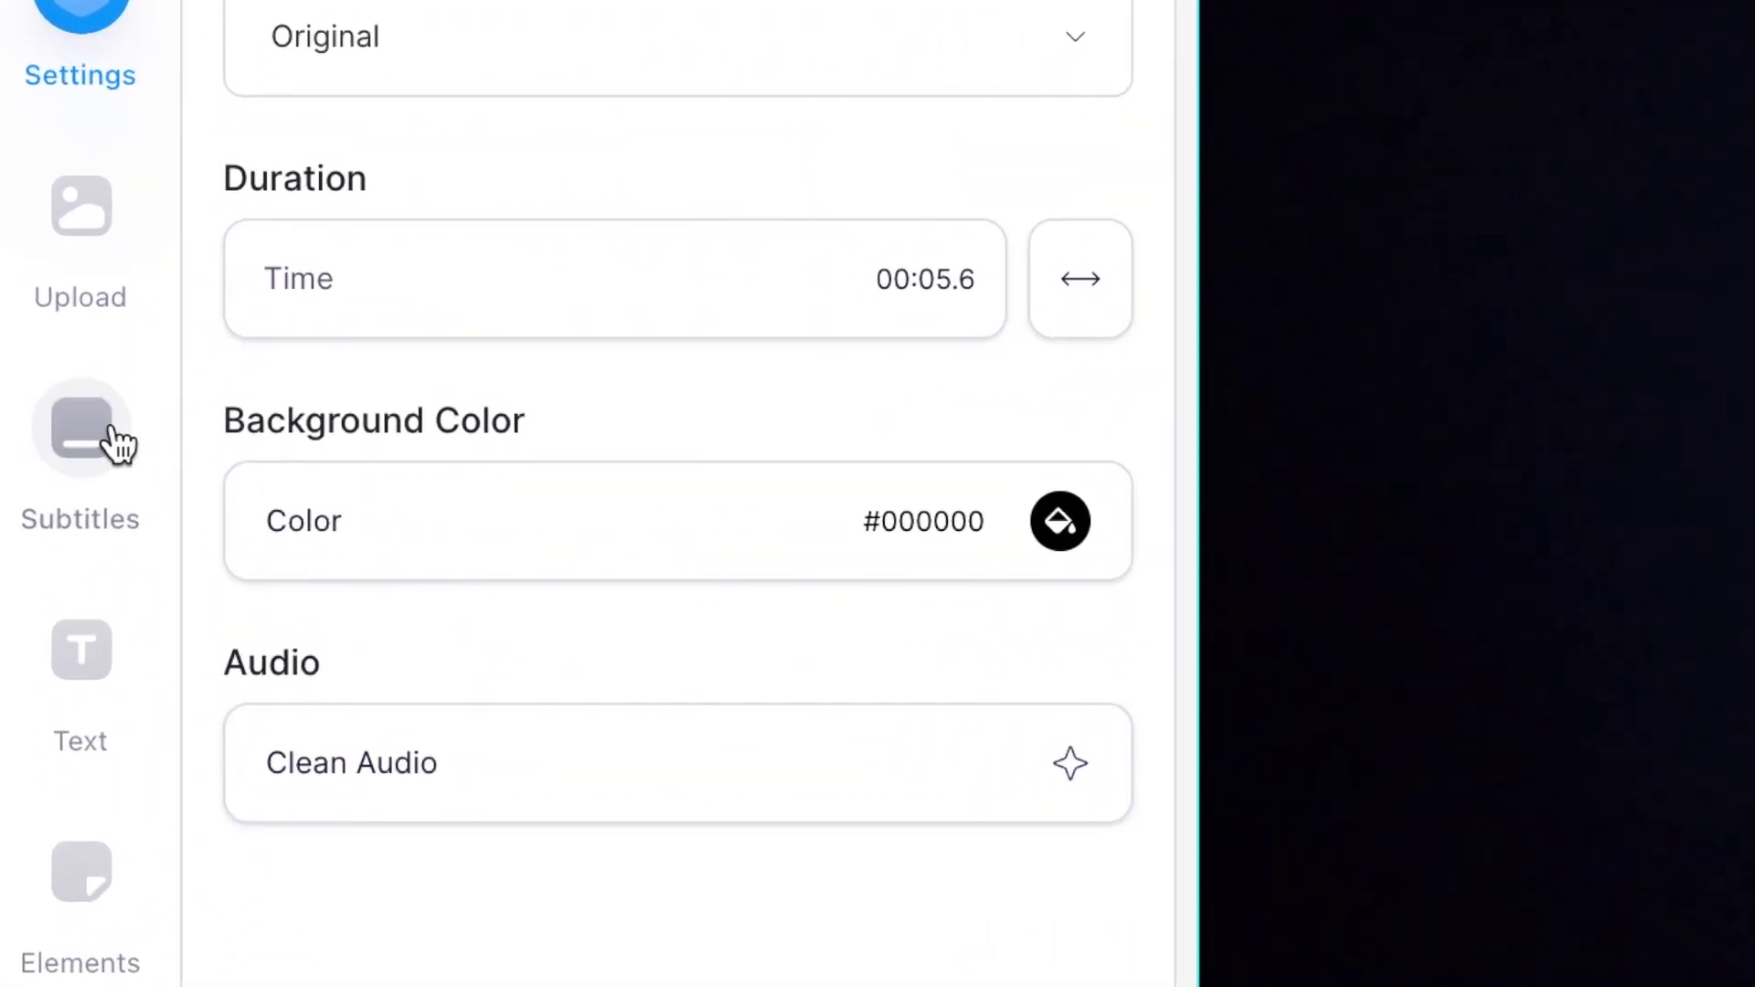
left_click(103, 440)
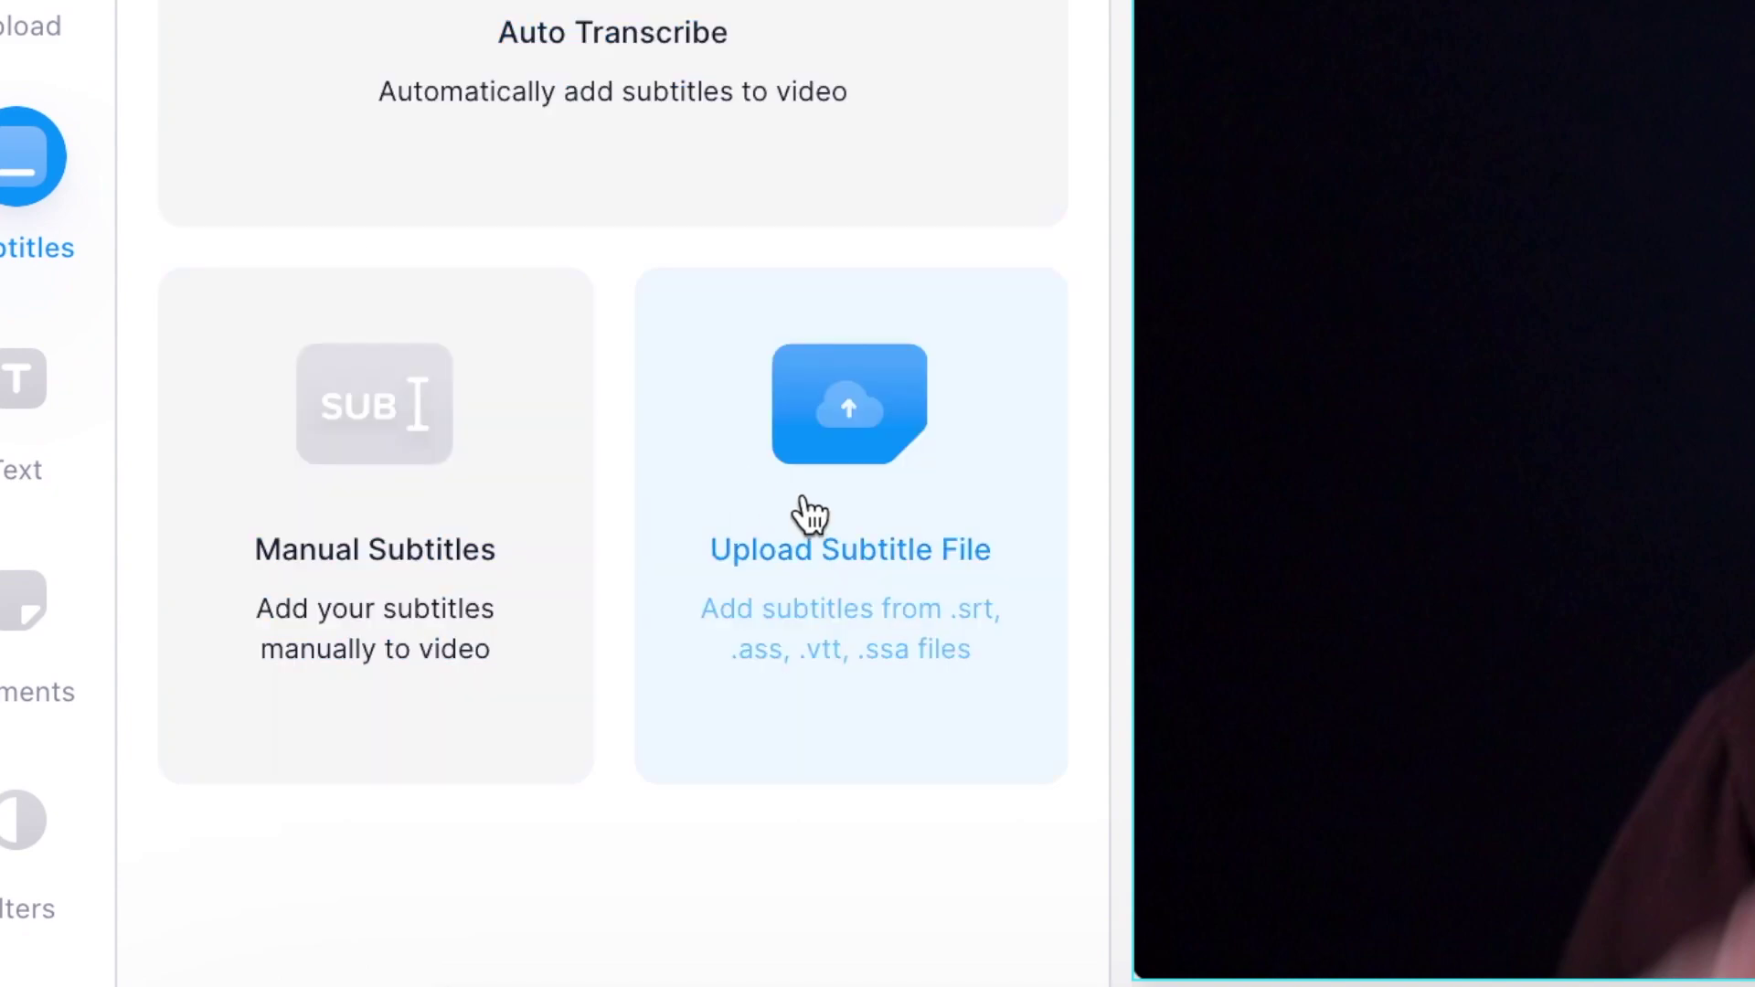
left_click(812, 516)
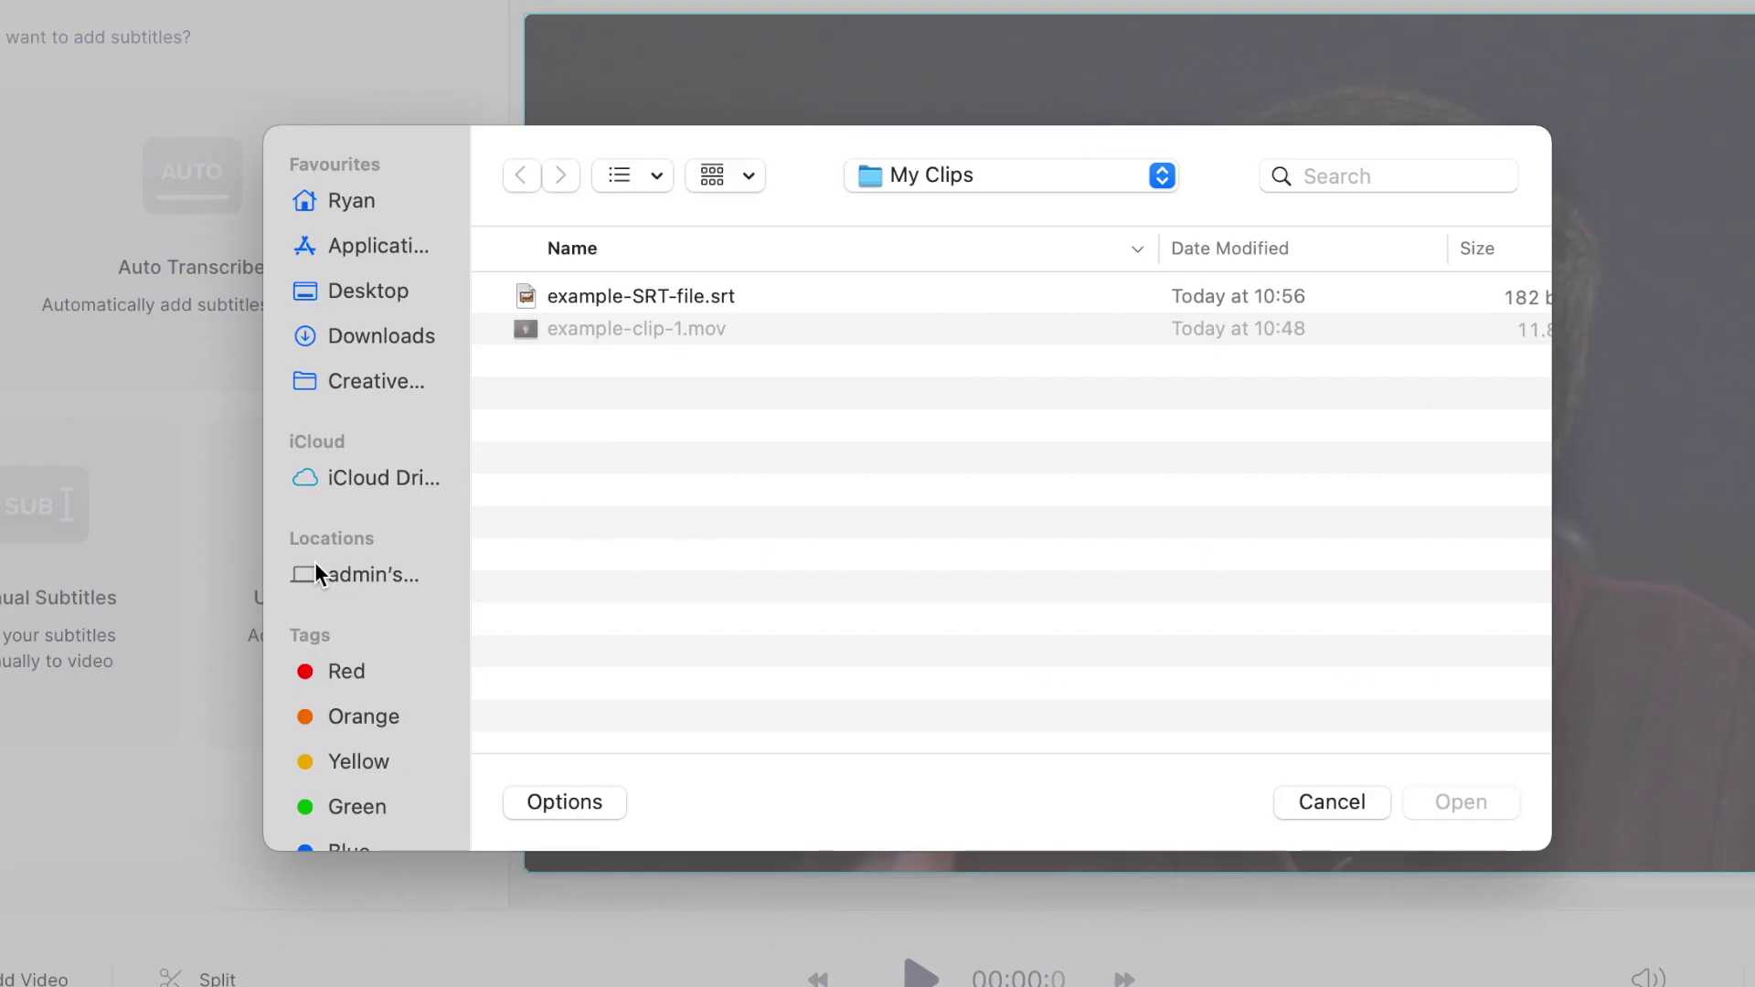
left_click(645, 298)
left_click(1446, 801)
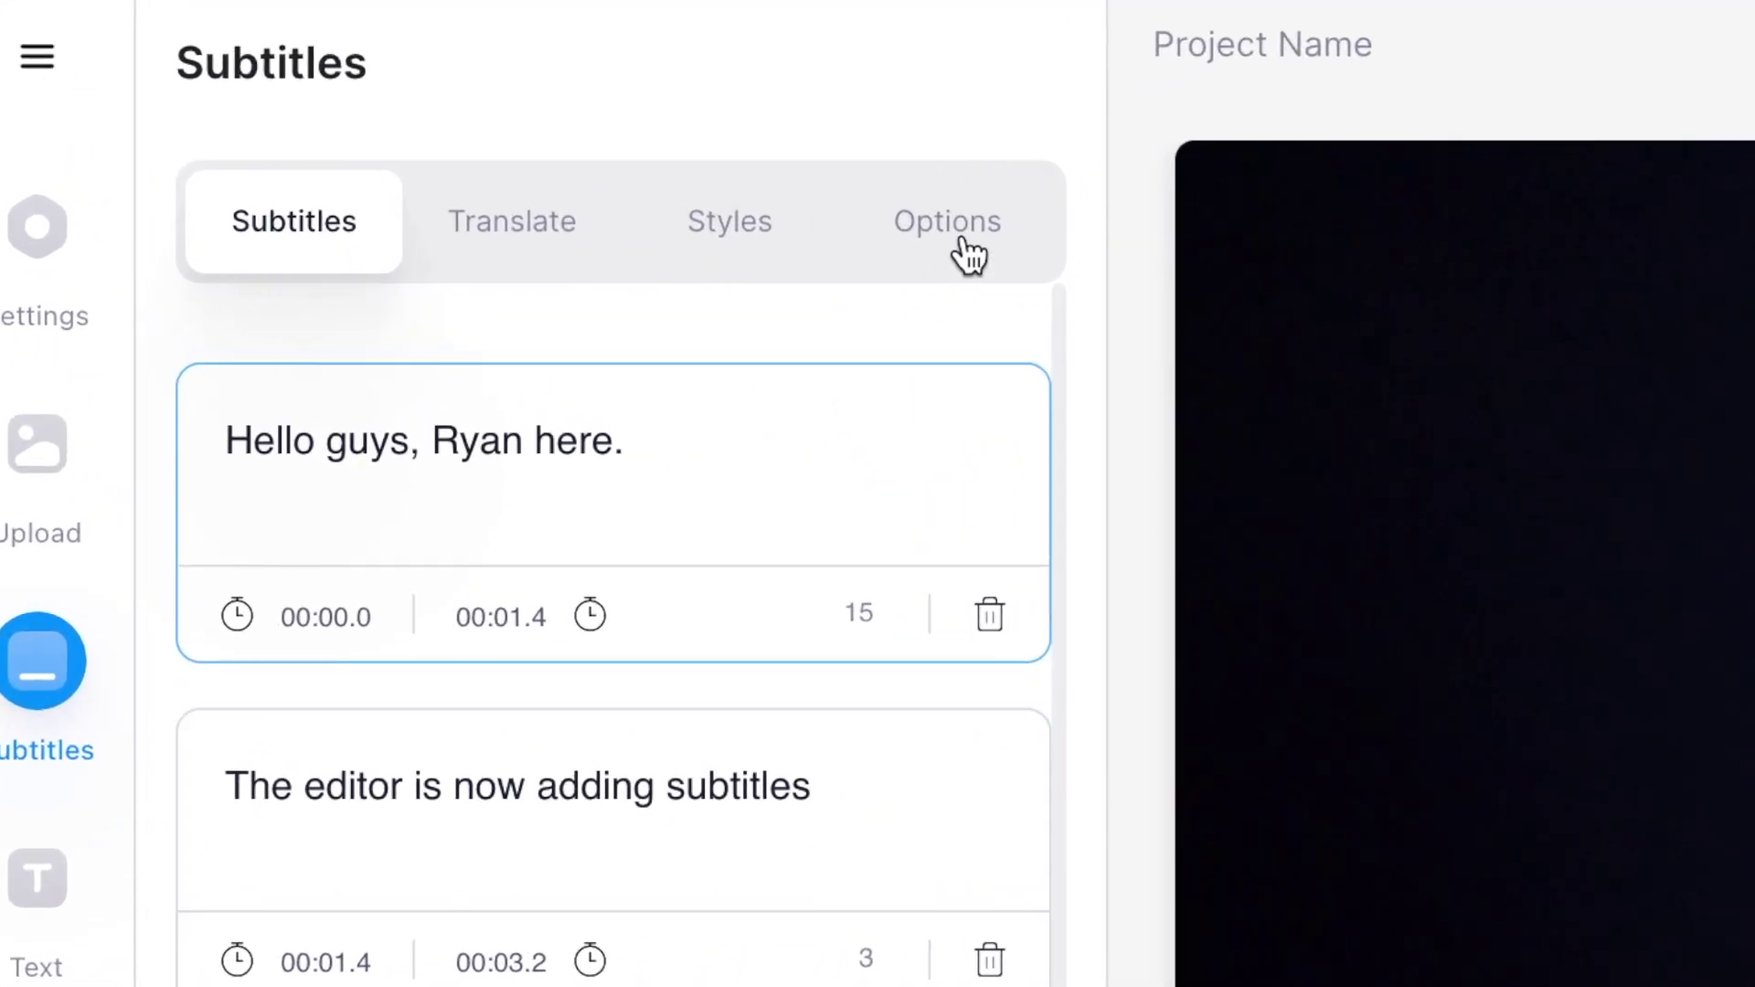
Step: Choose .TXT as the Download Subtitles format in the Options tab
left_click(967, 254)
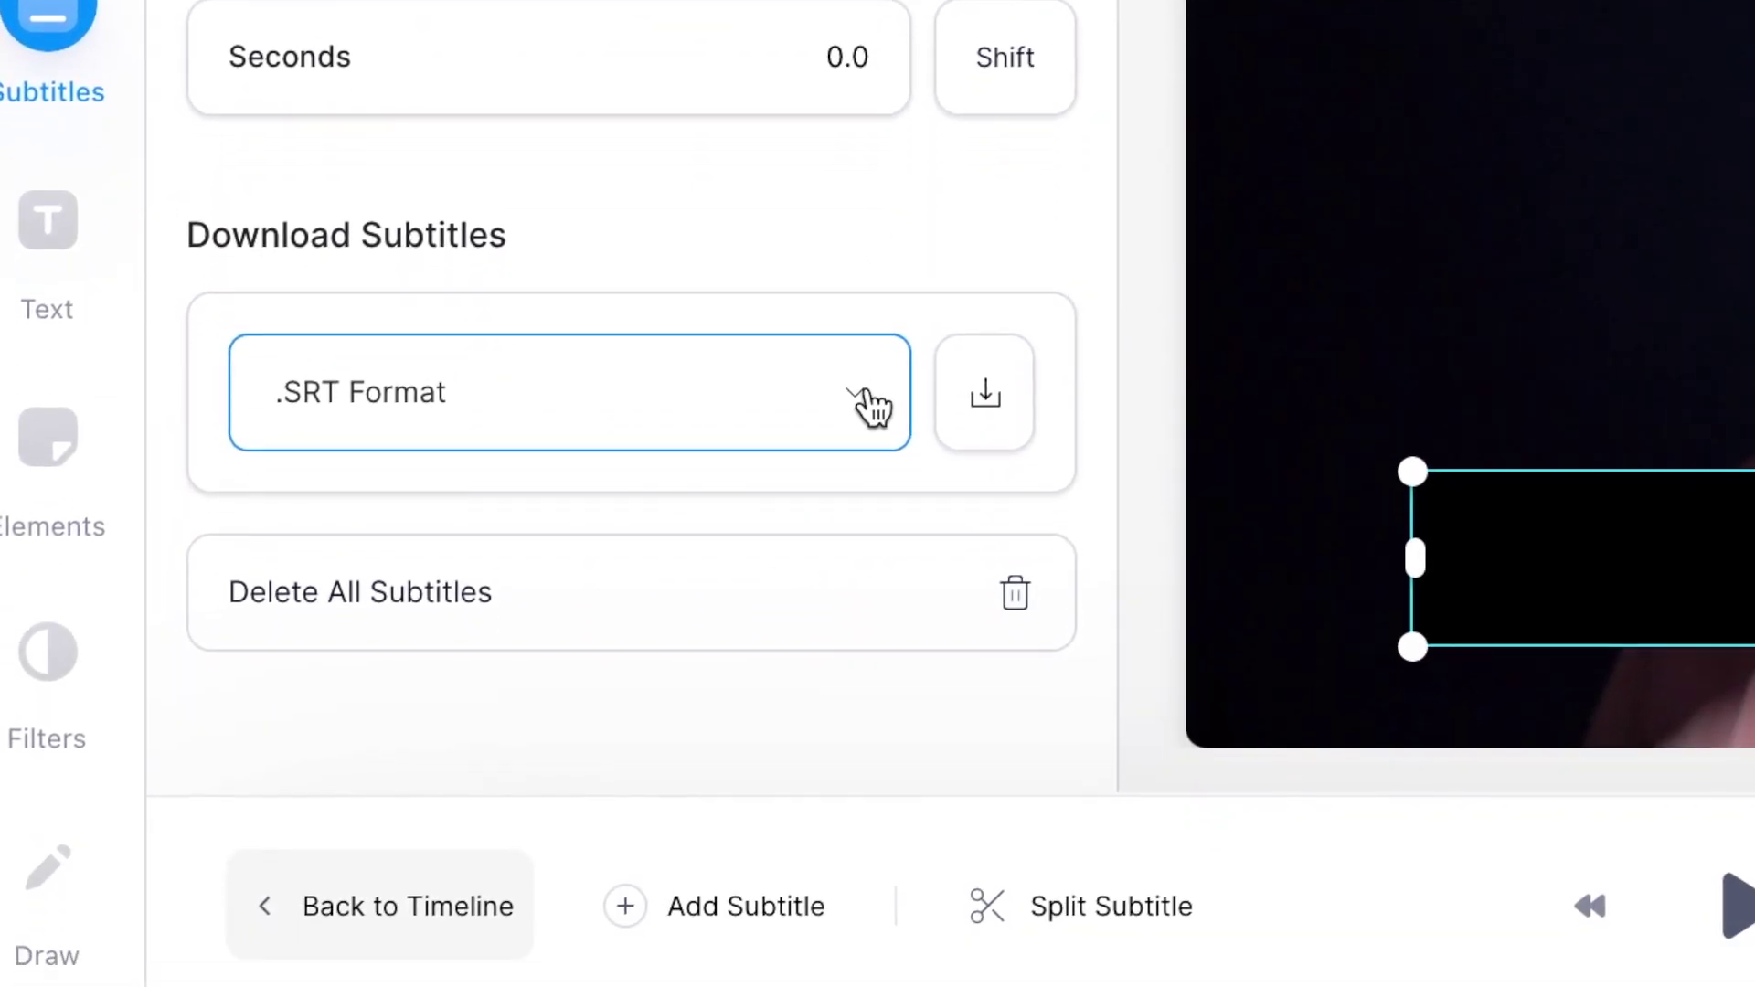
left_click(869, 405)
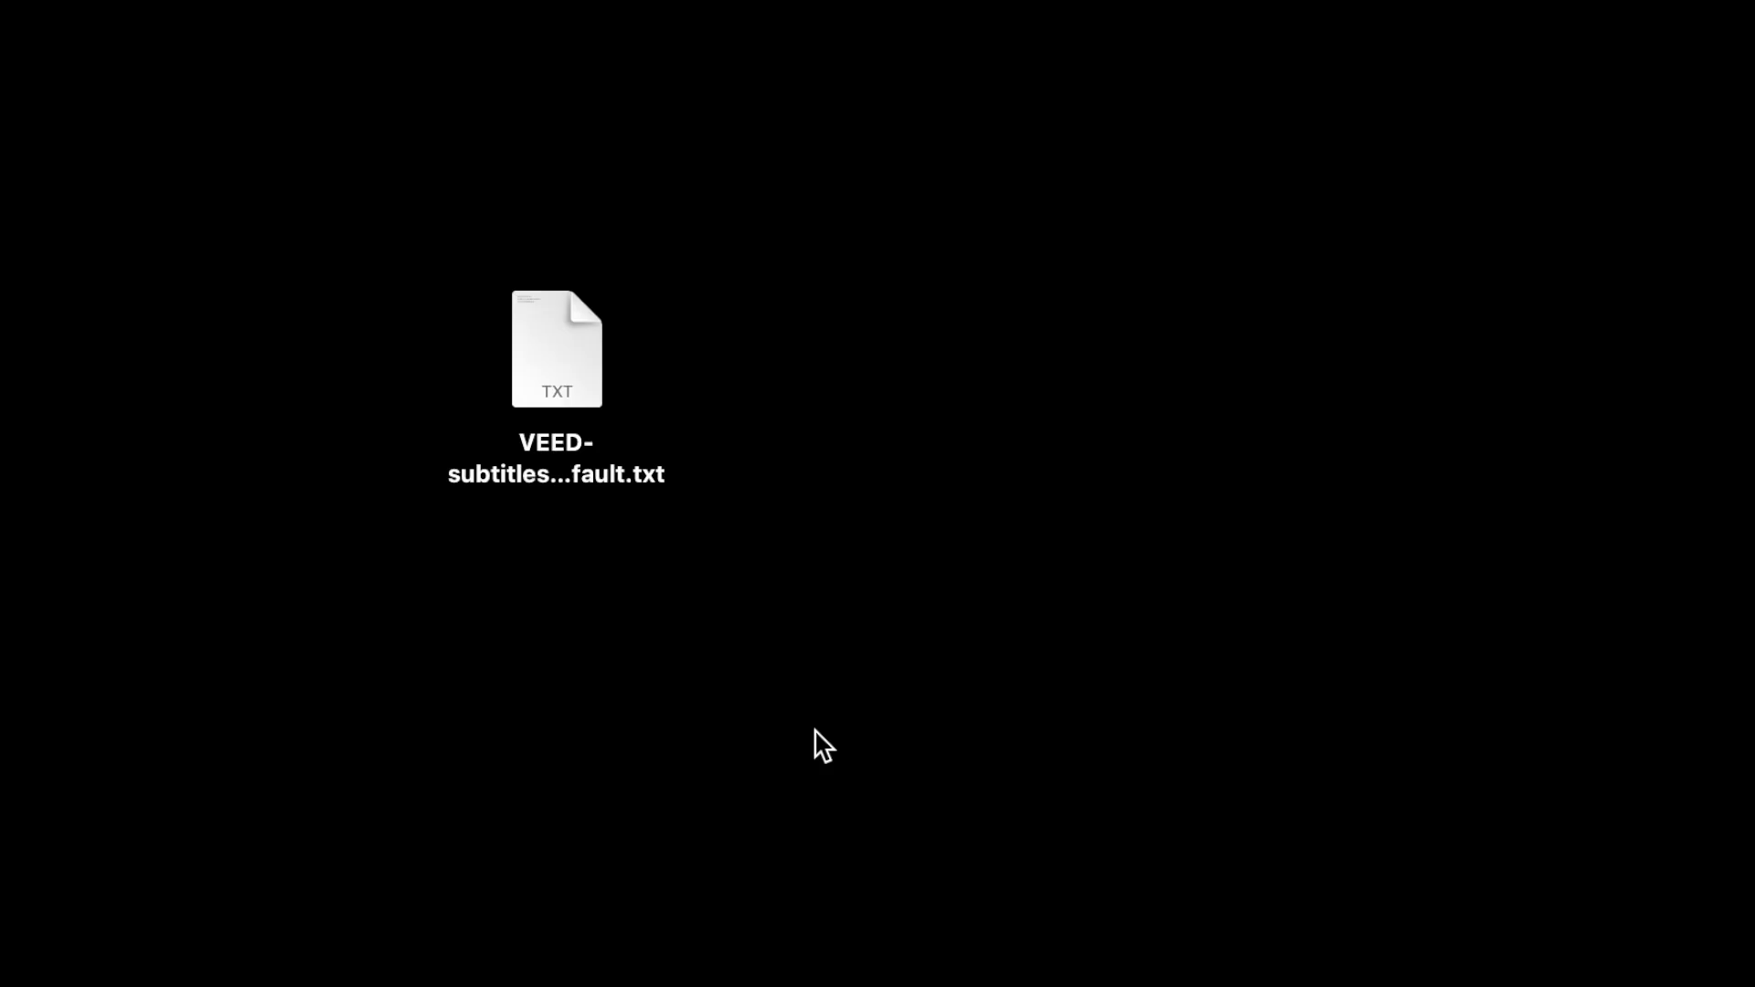
Step: Open the downloaded VEED subtitles .txt file from the desktop
double_click(571, 388)
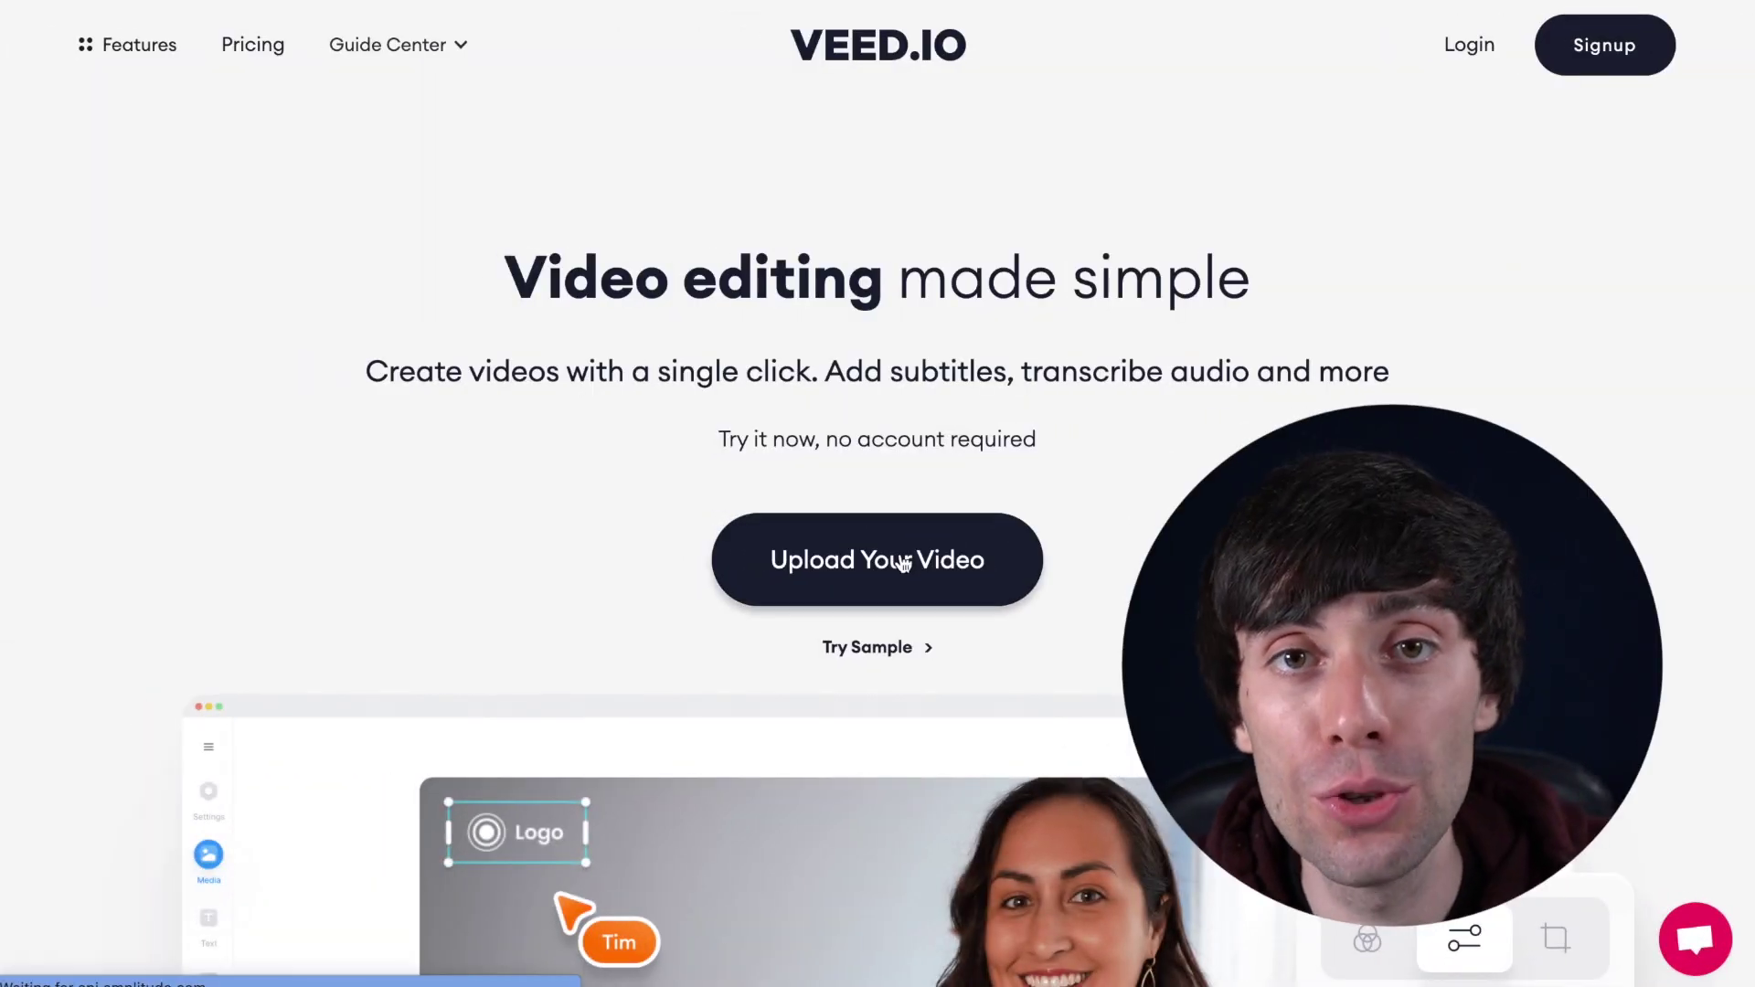
Step: Upload example-clip-1.mov into a new project and show the Subtitles options
left_click(902, 563)
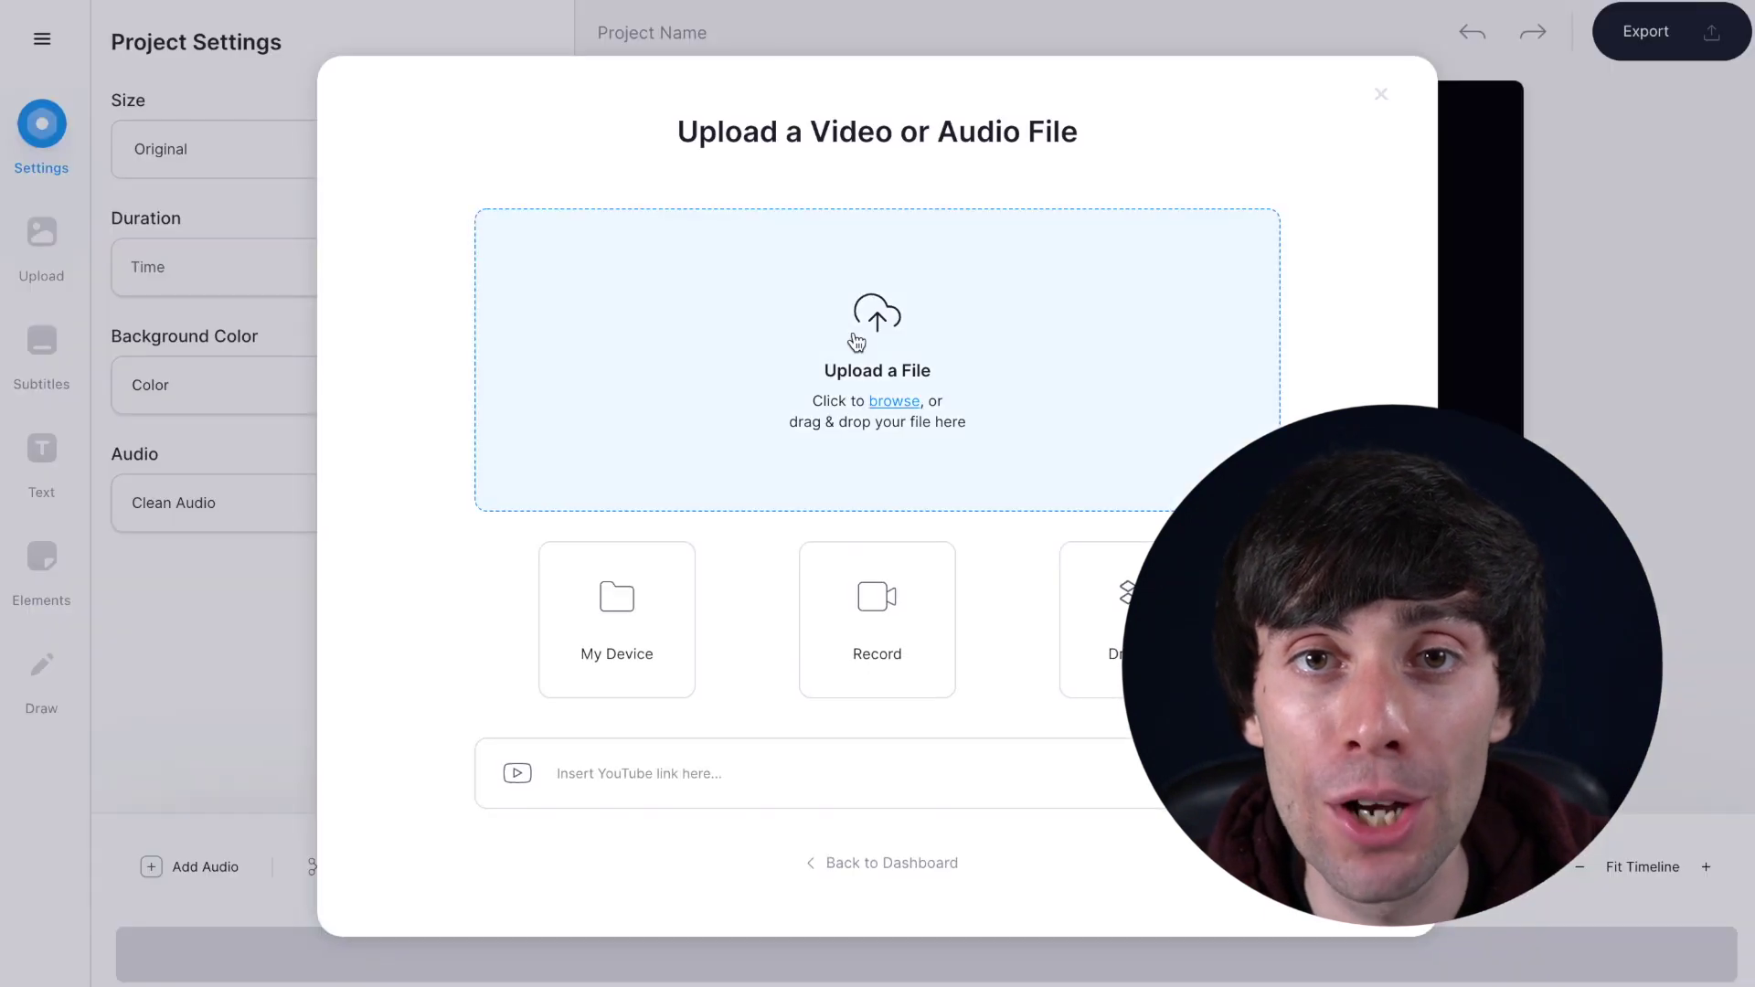
left_click(853, 331)
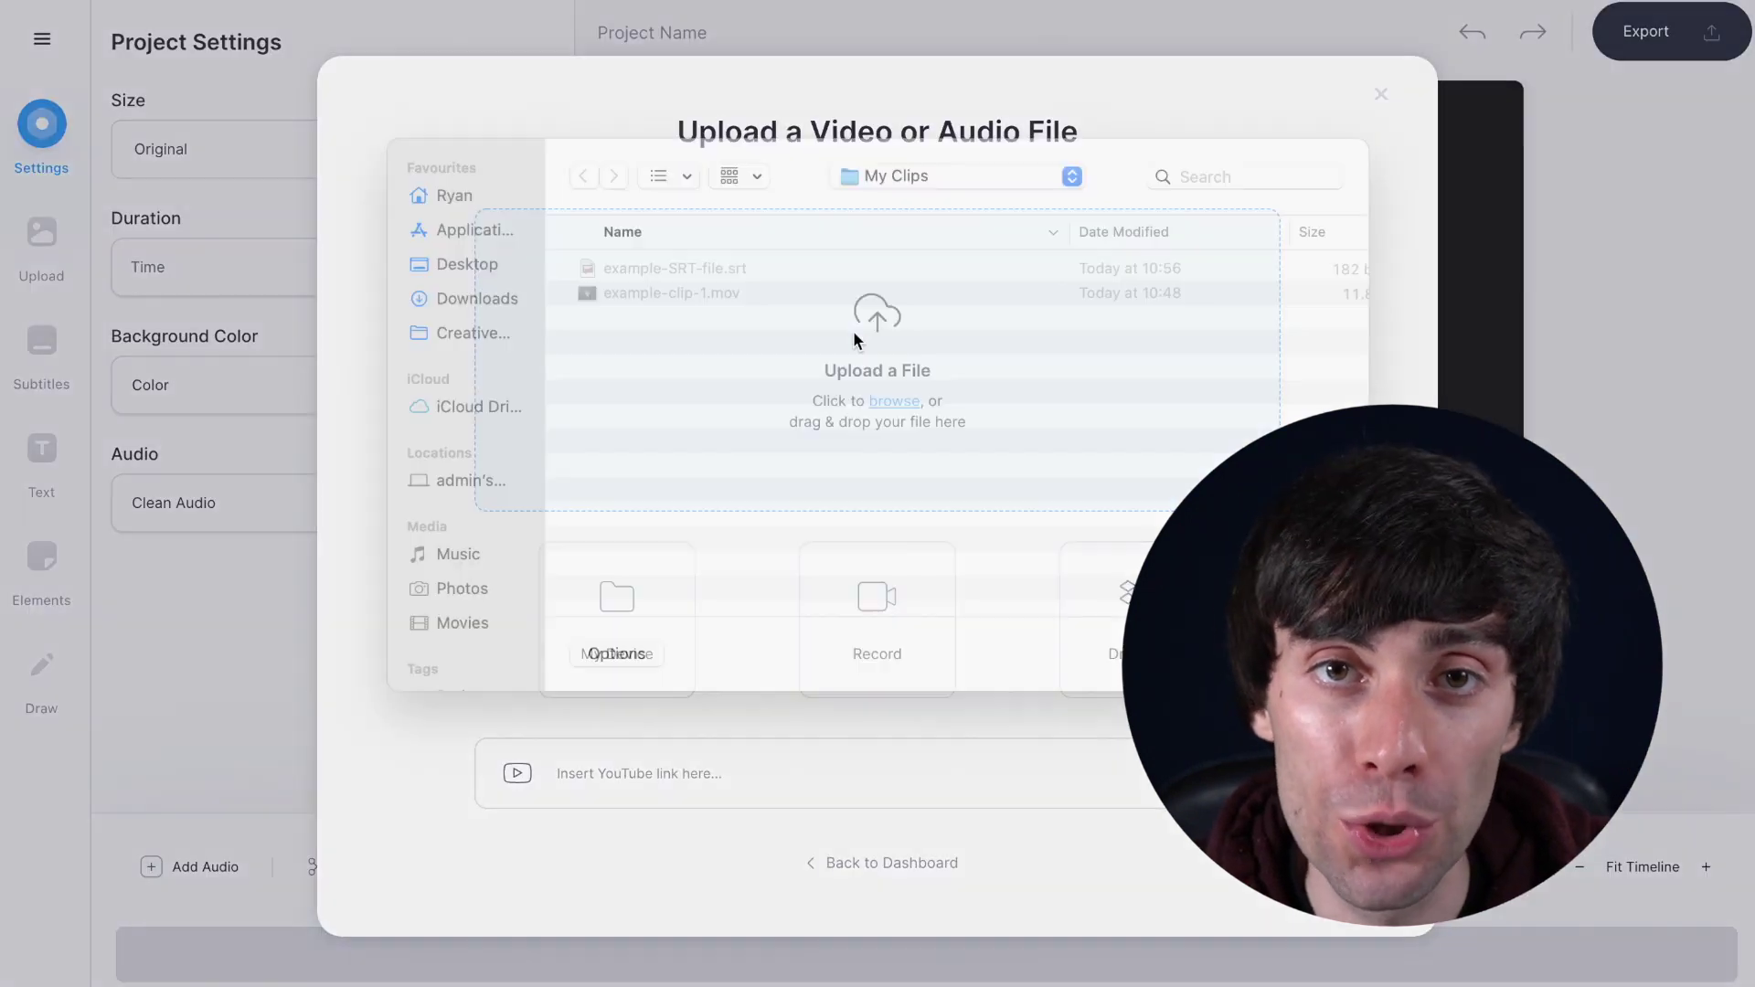
double_click(736, 328)
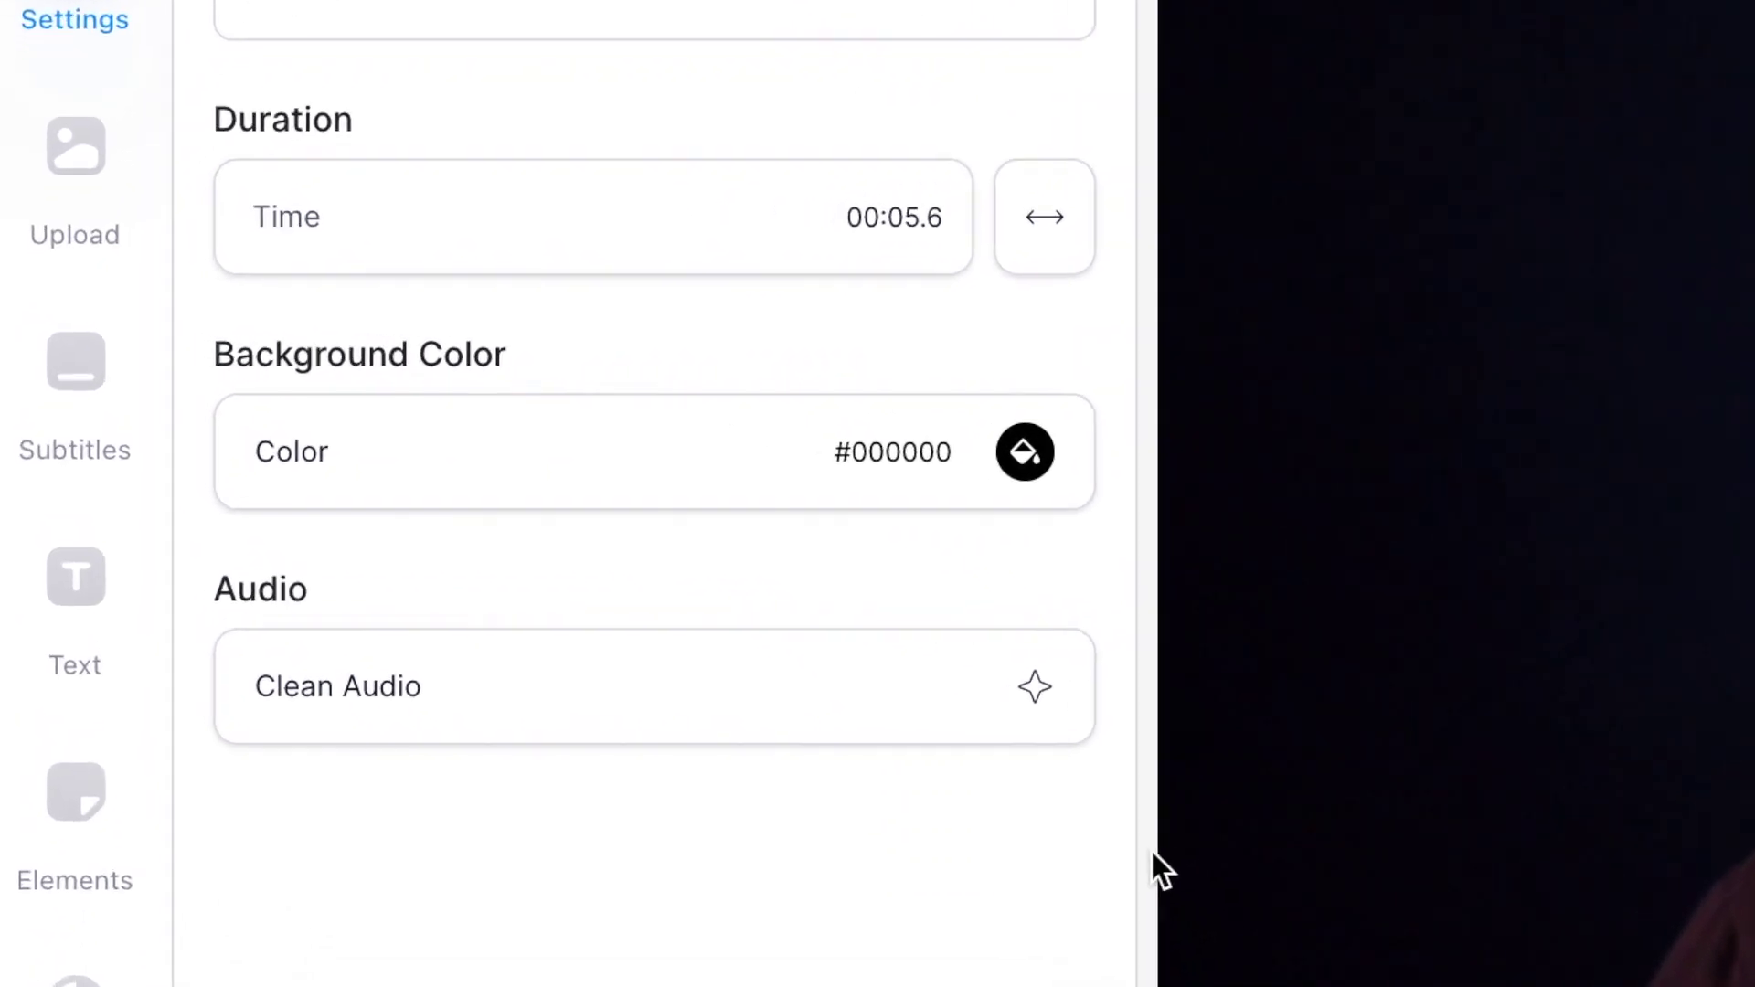
left_click(119, 437)
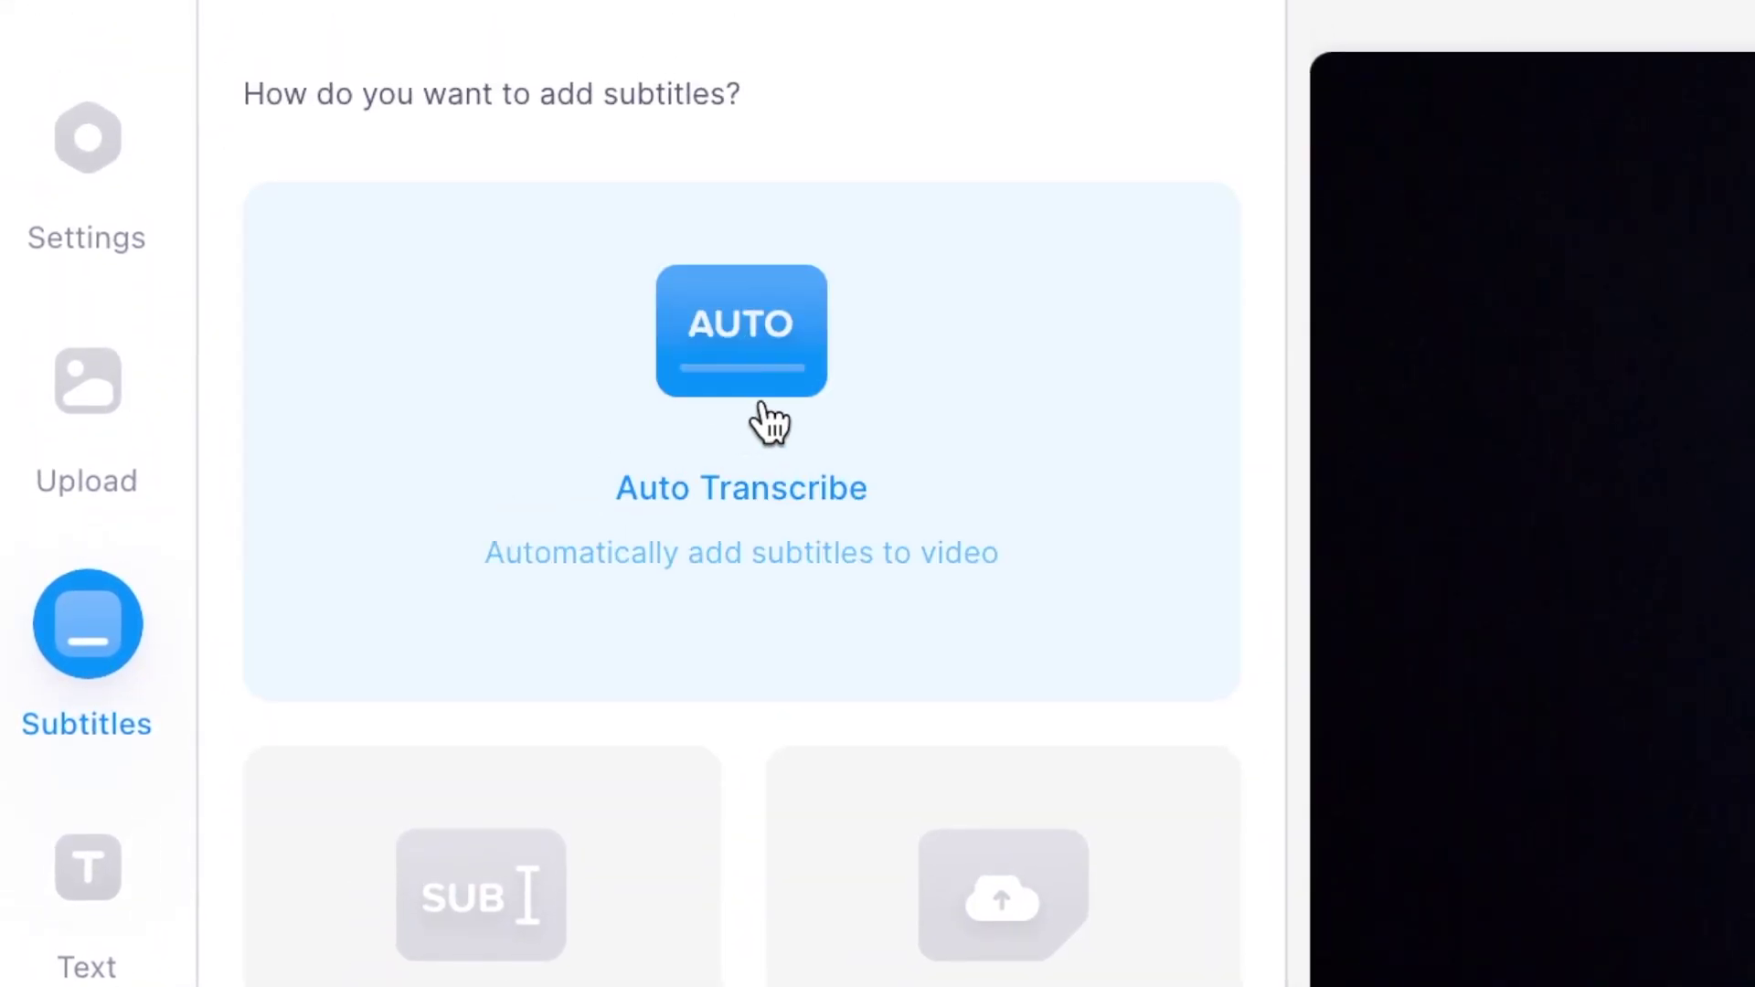
Step: Auto Transcribe the speech with English (Great Britain) as the spoken language
left_click(771, 422)
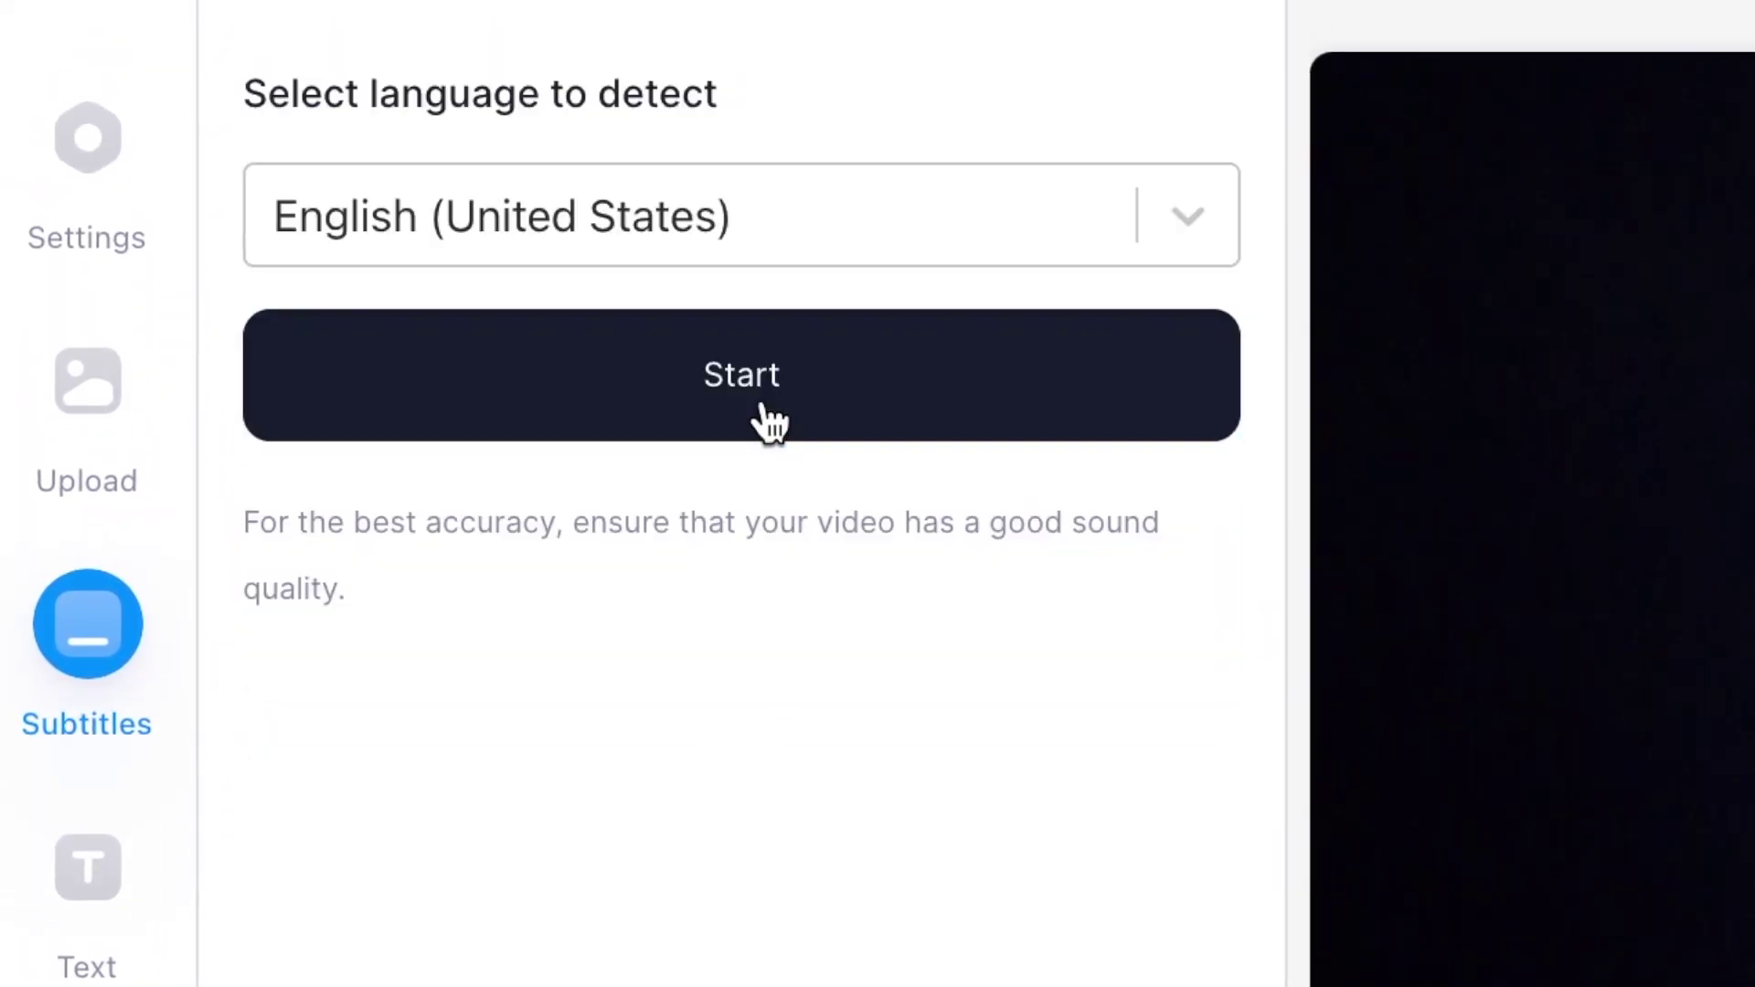
left_click(987, 220)
scroll(850, 695, "down", 5)
scroll(849, 680, "down", 5)
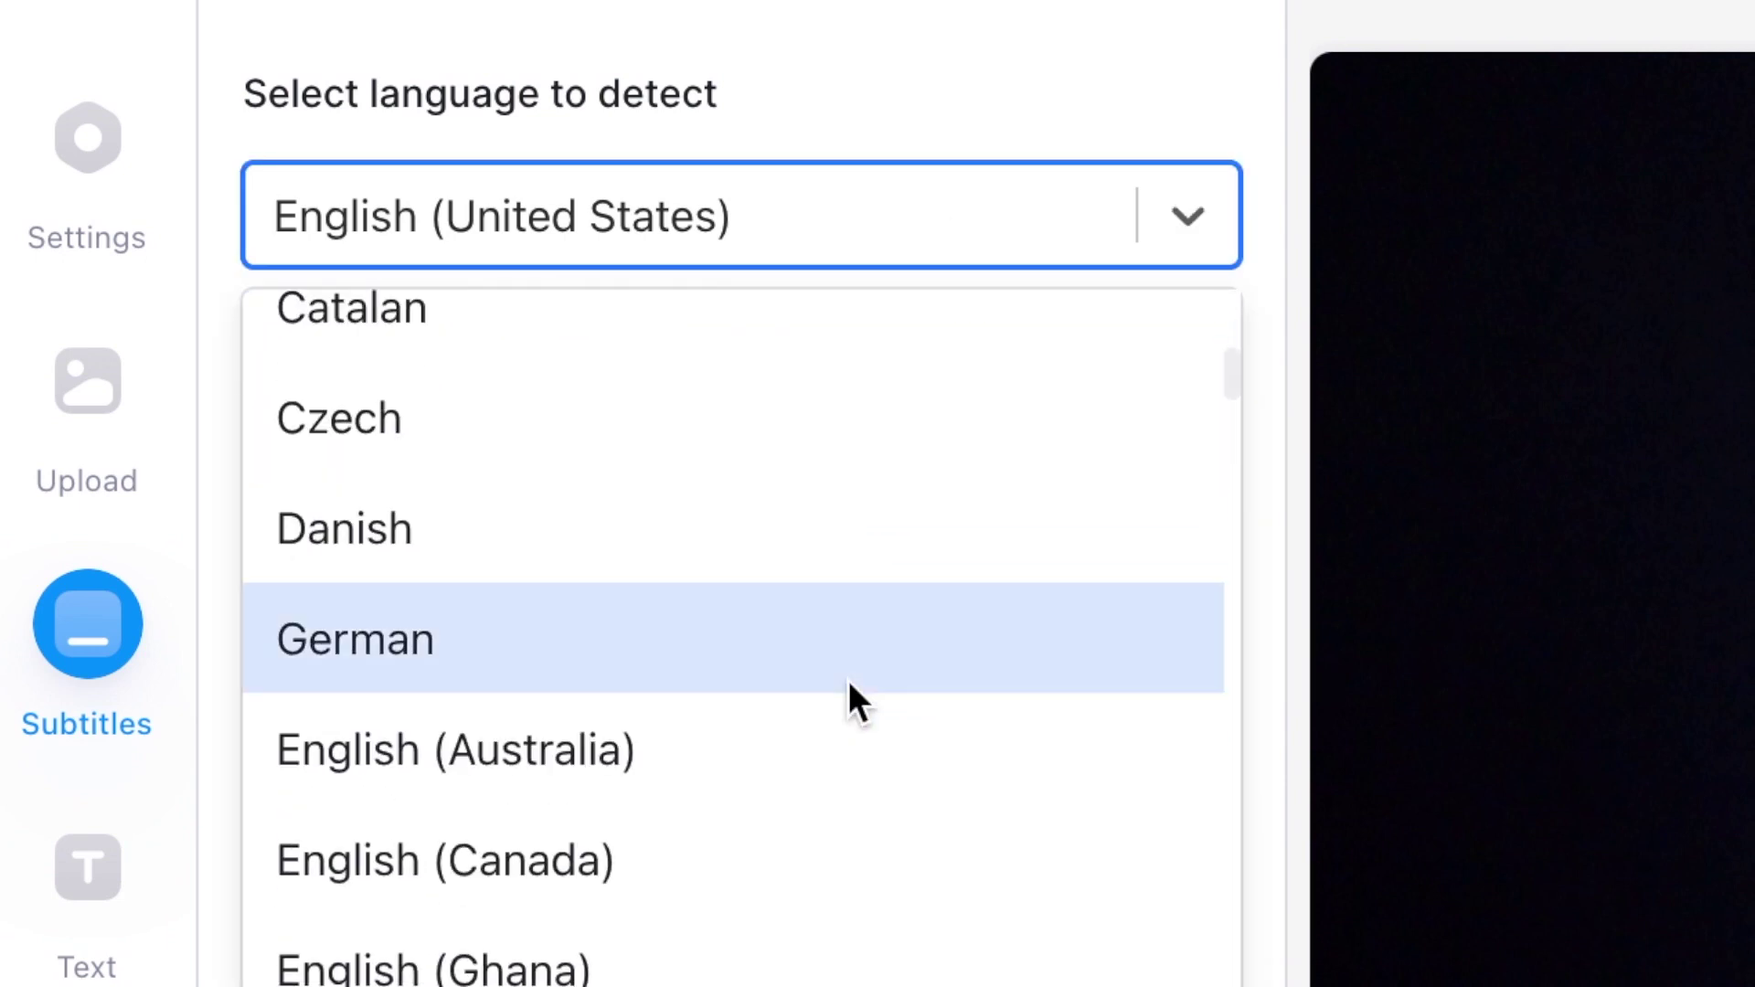
left_click(770, 761)
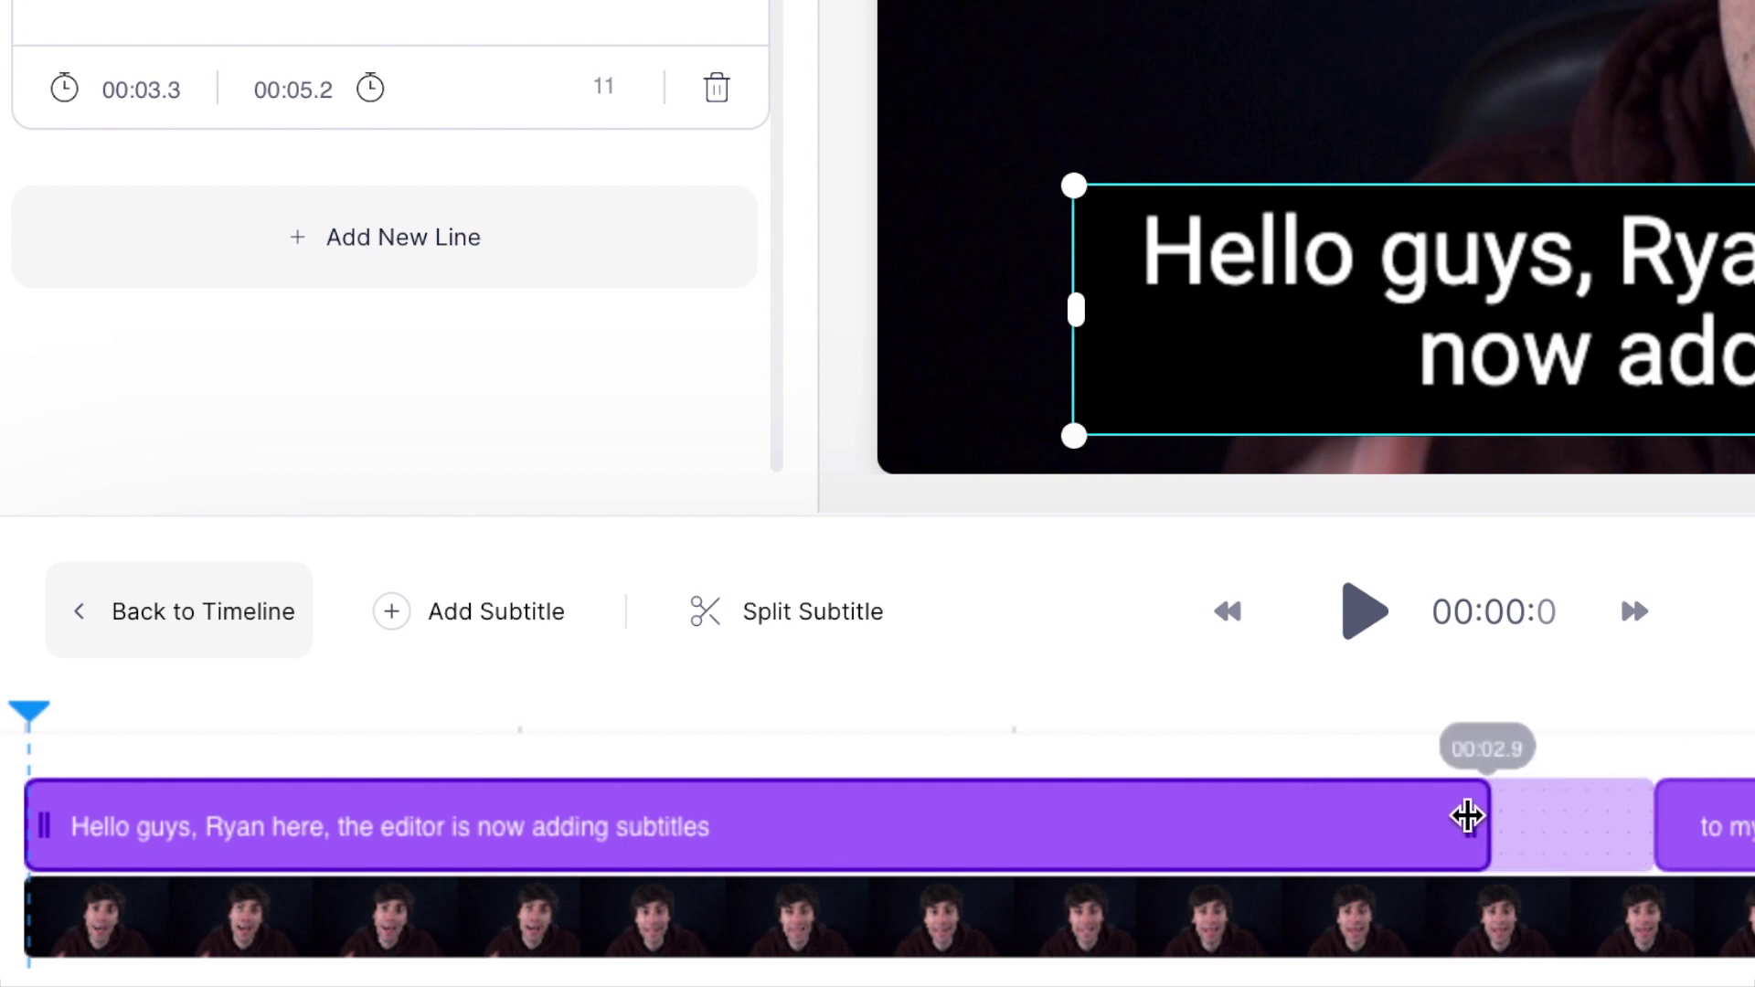
left_click(1719, 838)
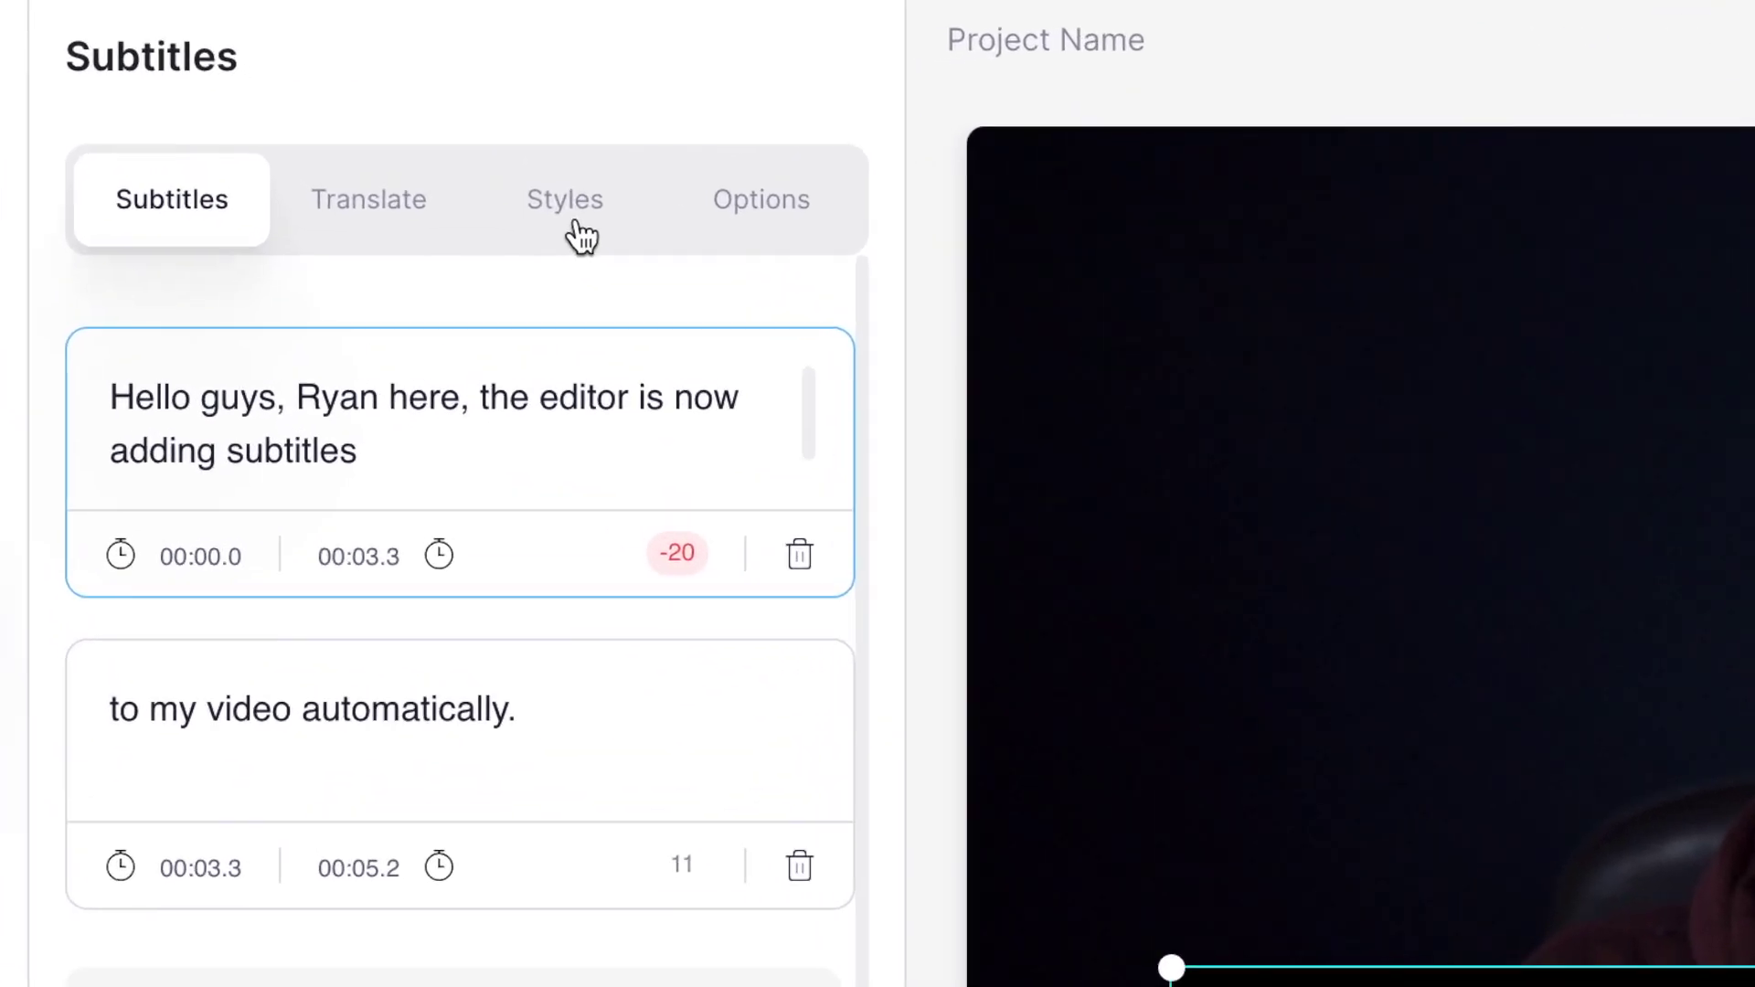
Step: Set the subtitle font to Anton at 36px with teal text colour
left_click(391, 132)
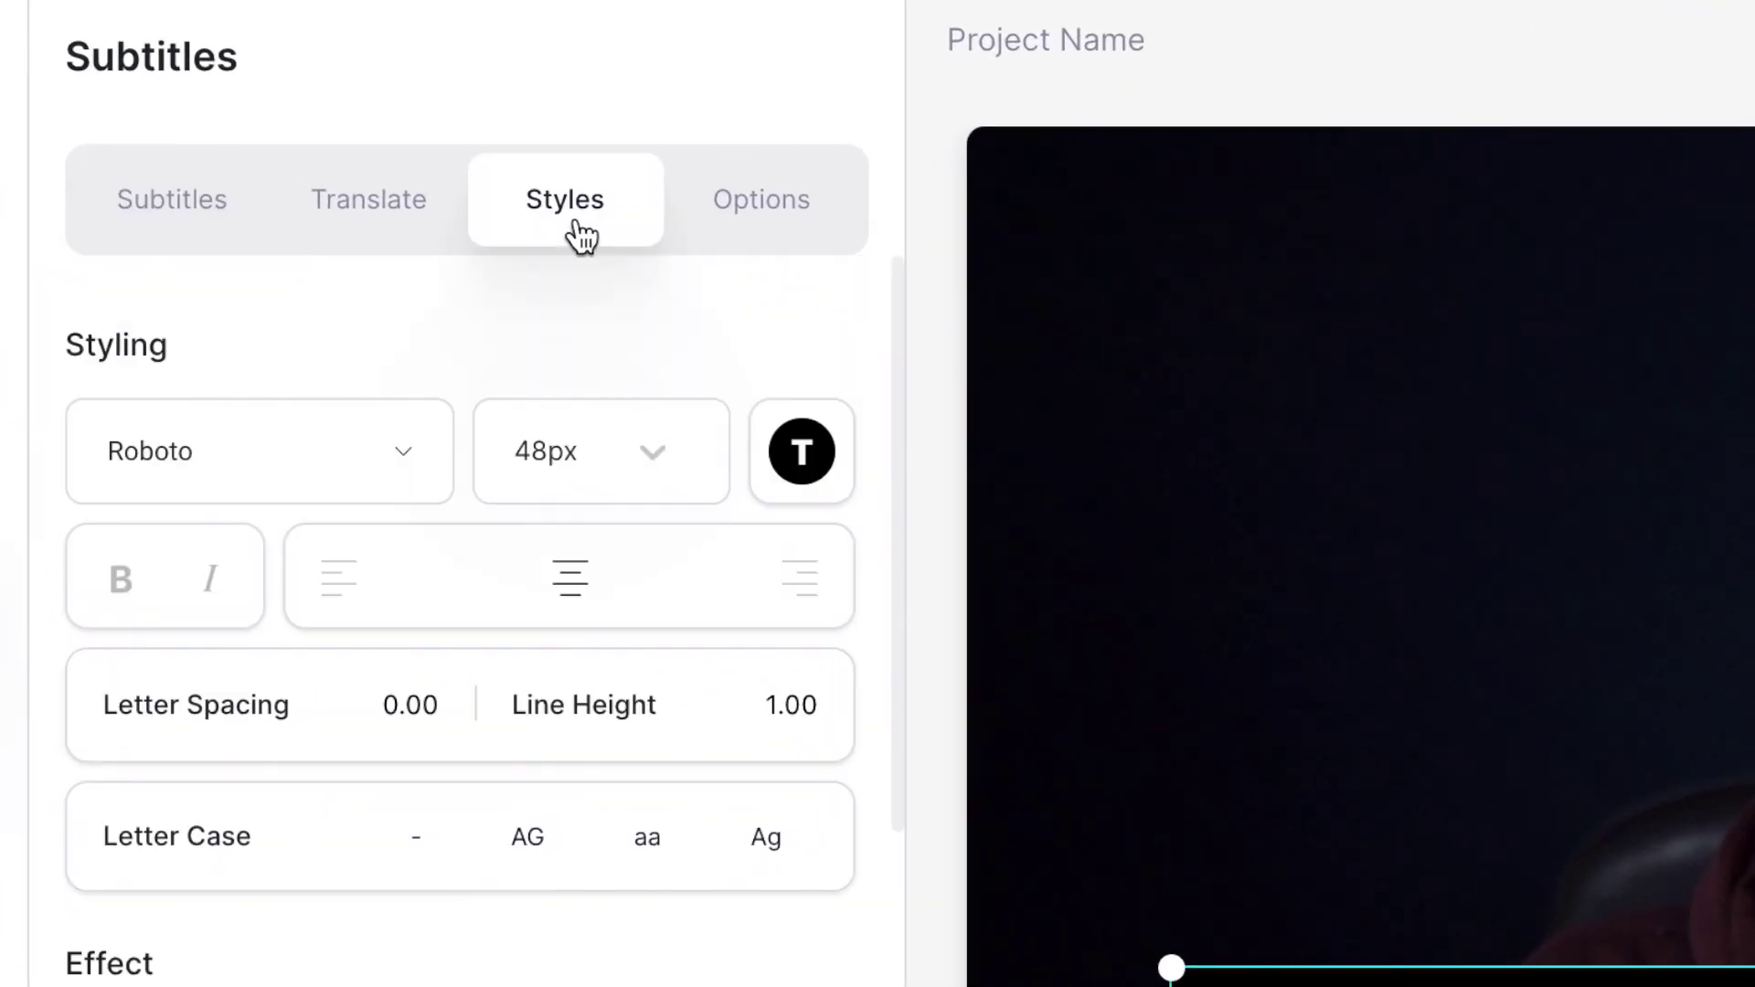
left_click(398, 457)
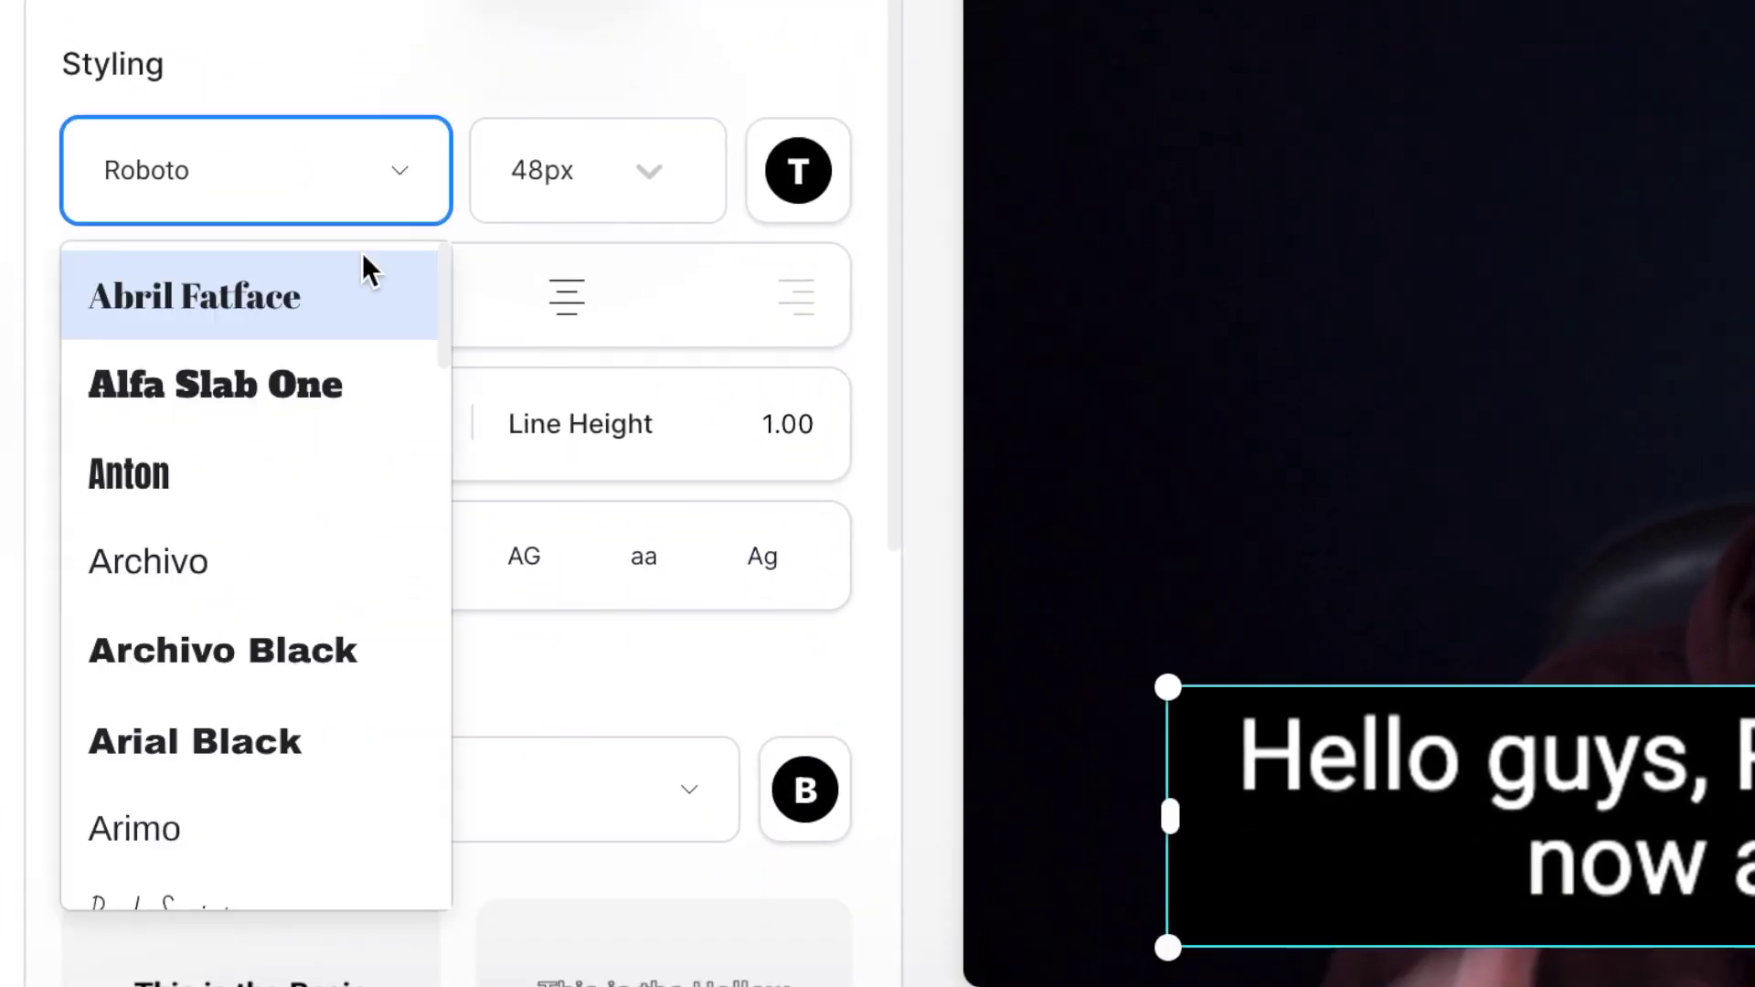
left_click(293, 462)
left_click(649, 206)
left_click(596, 676)
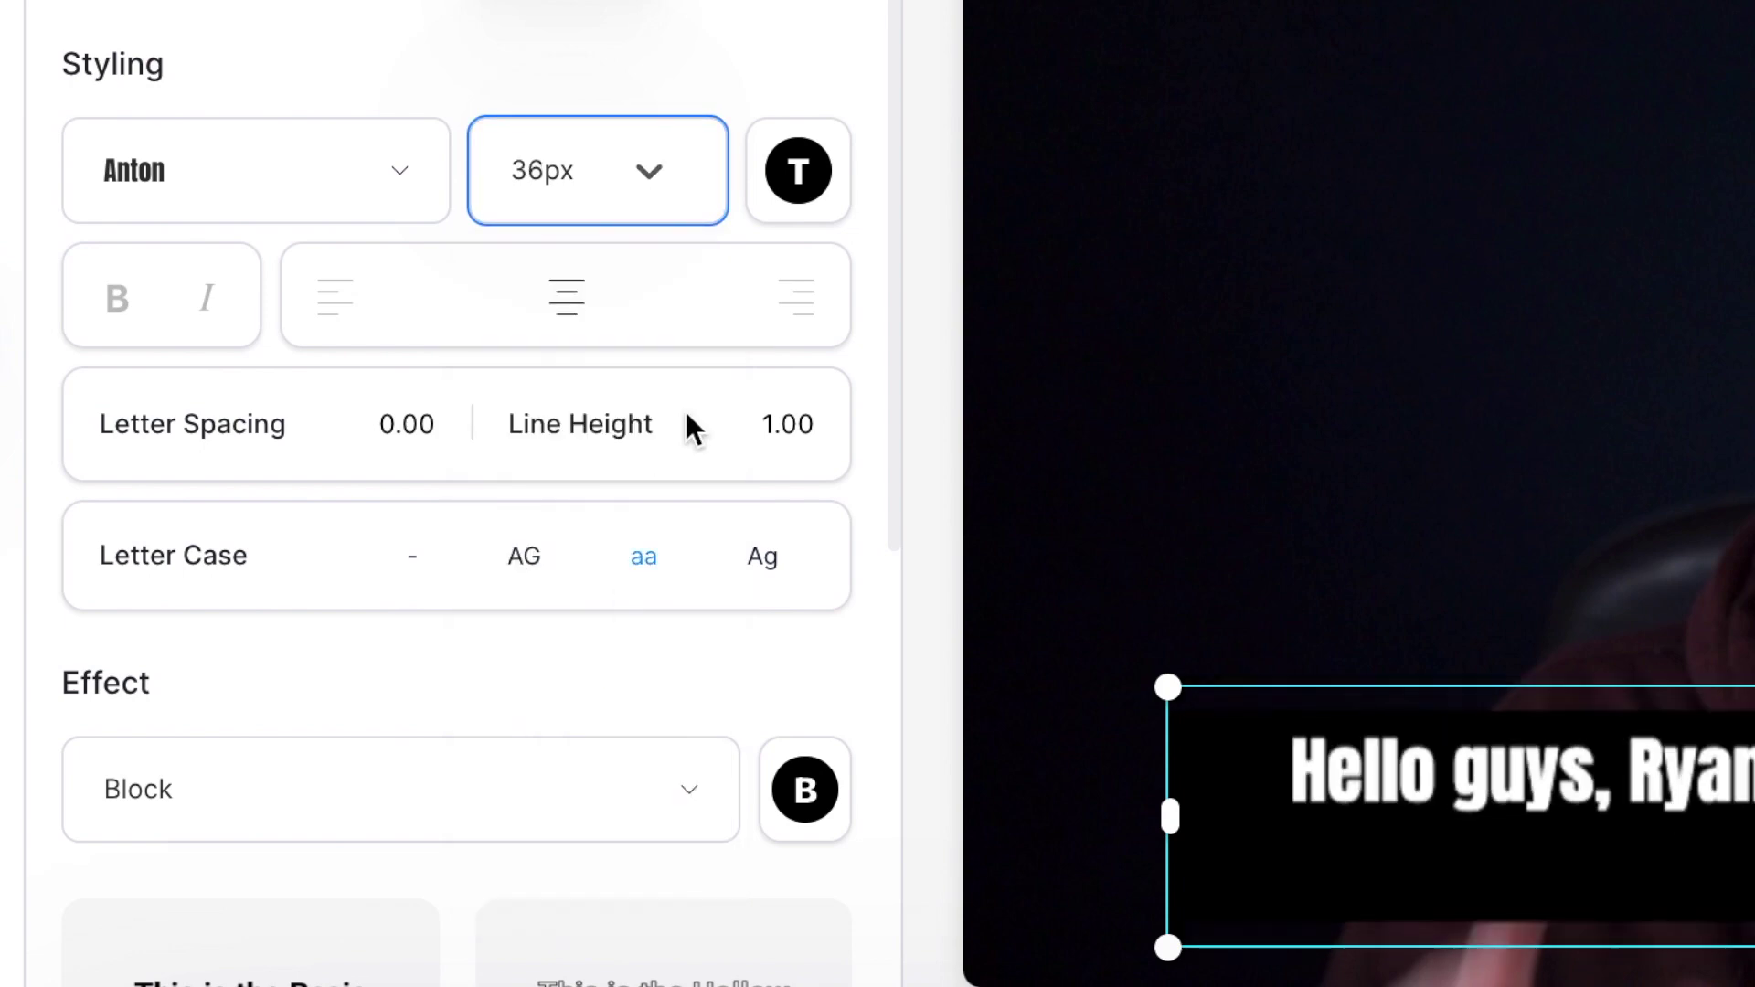
left_click(801, 180)
left_click(593, 617)
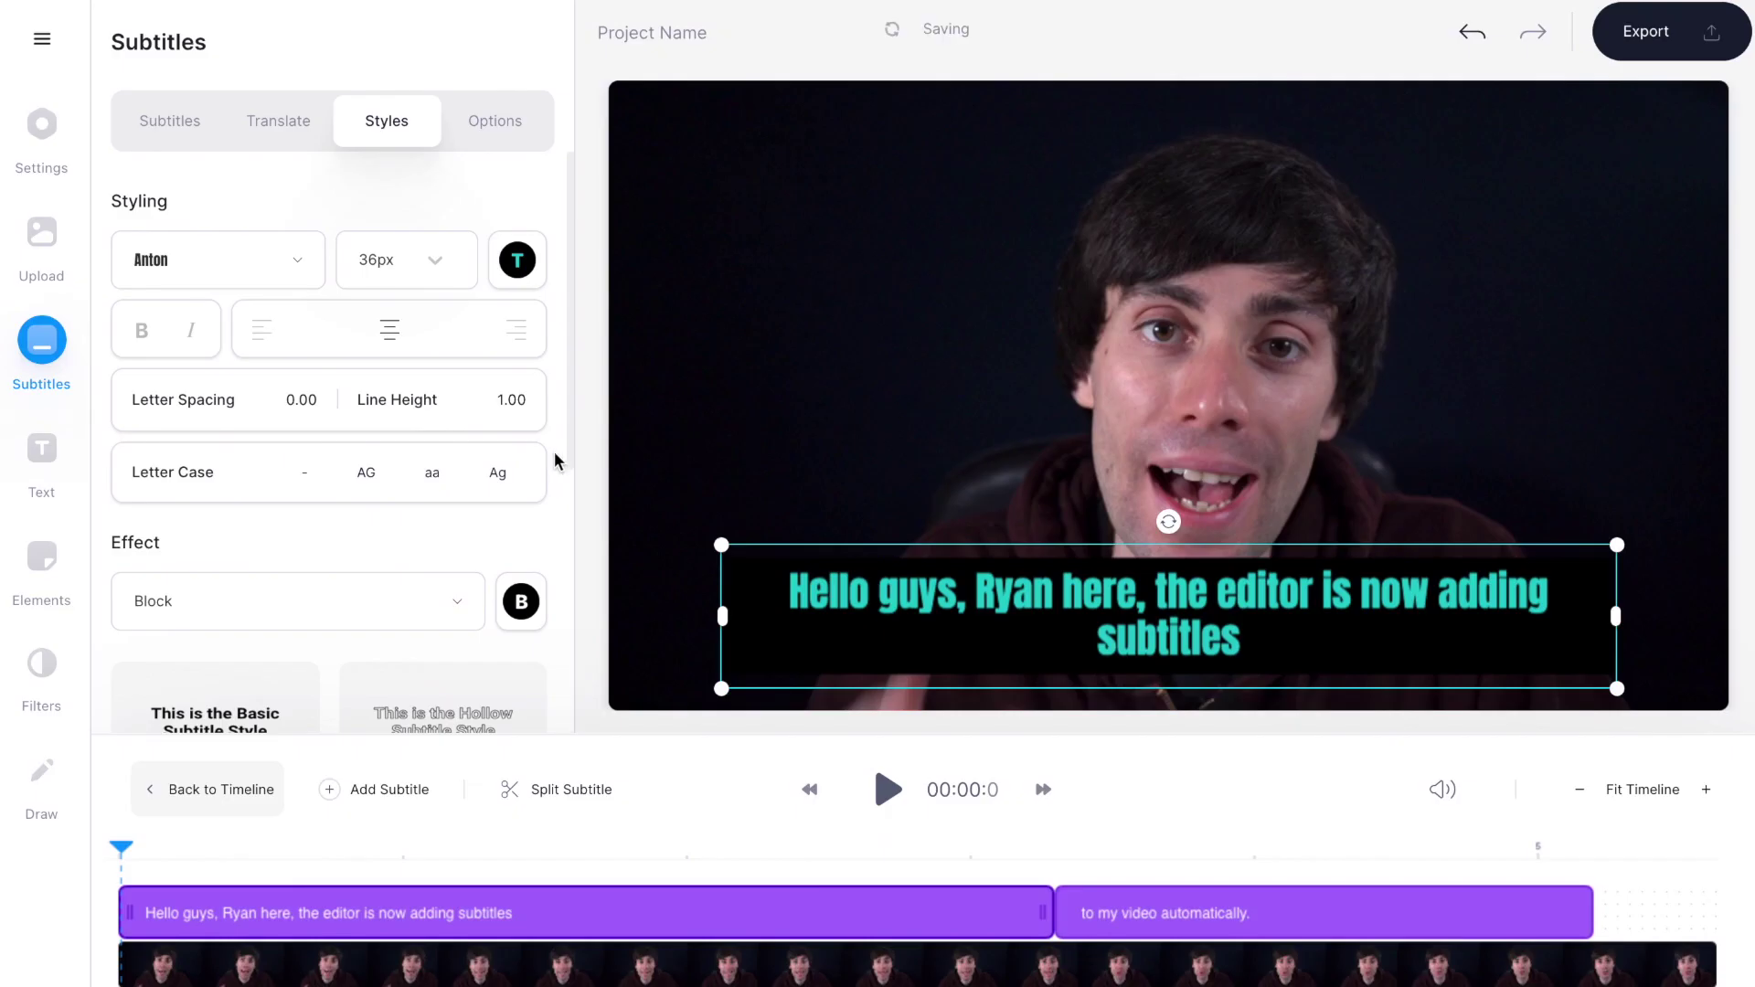
Step: Apply the Drop shadow subtitle style after trying Hollow, Hard and Block
scroll(554, 451, "down", 4)
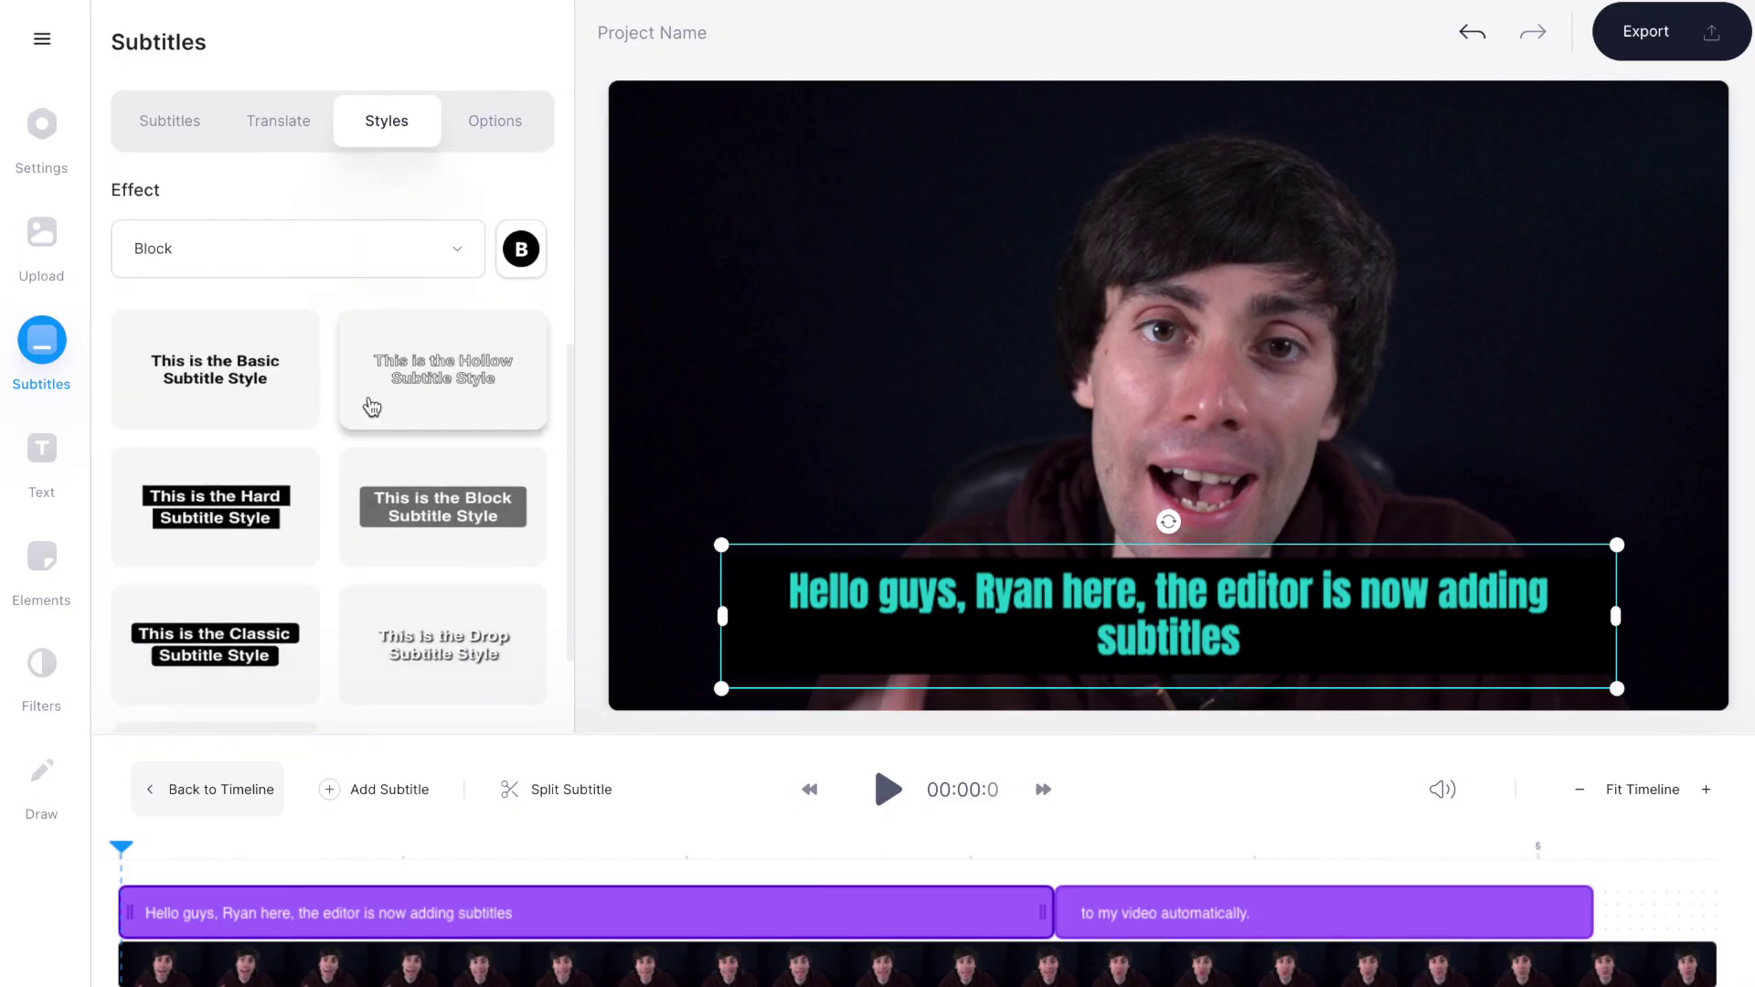
left_click(420, 400)
left_click(243, 506)
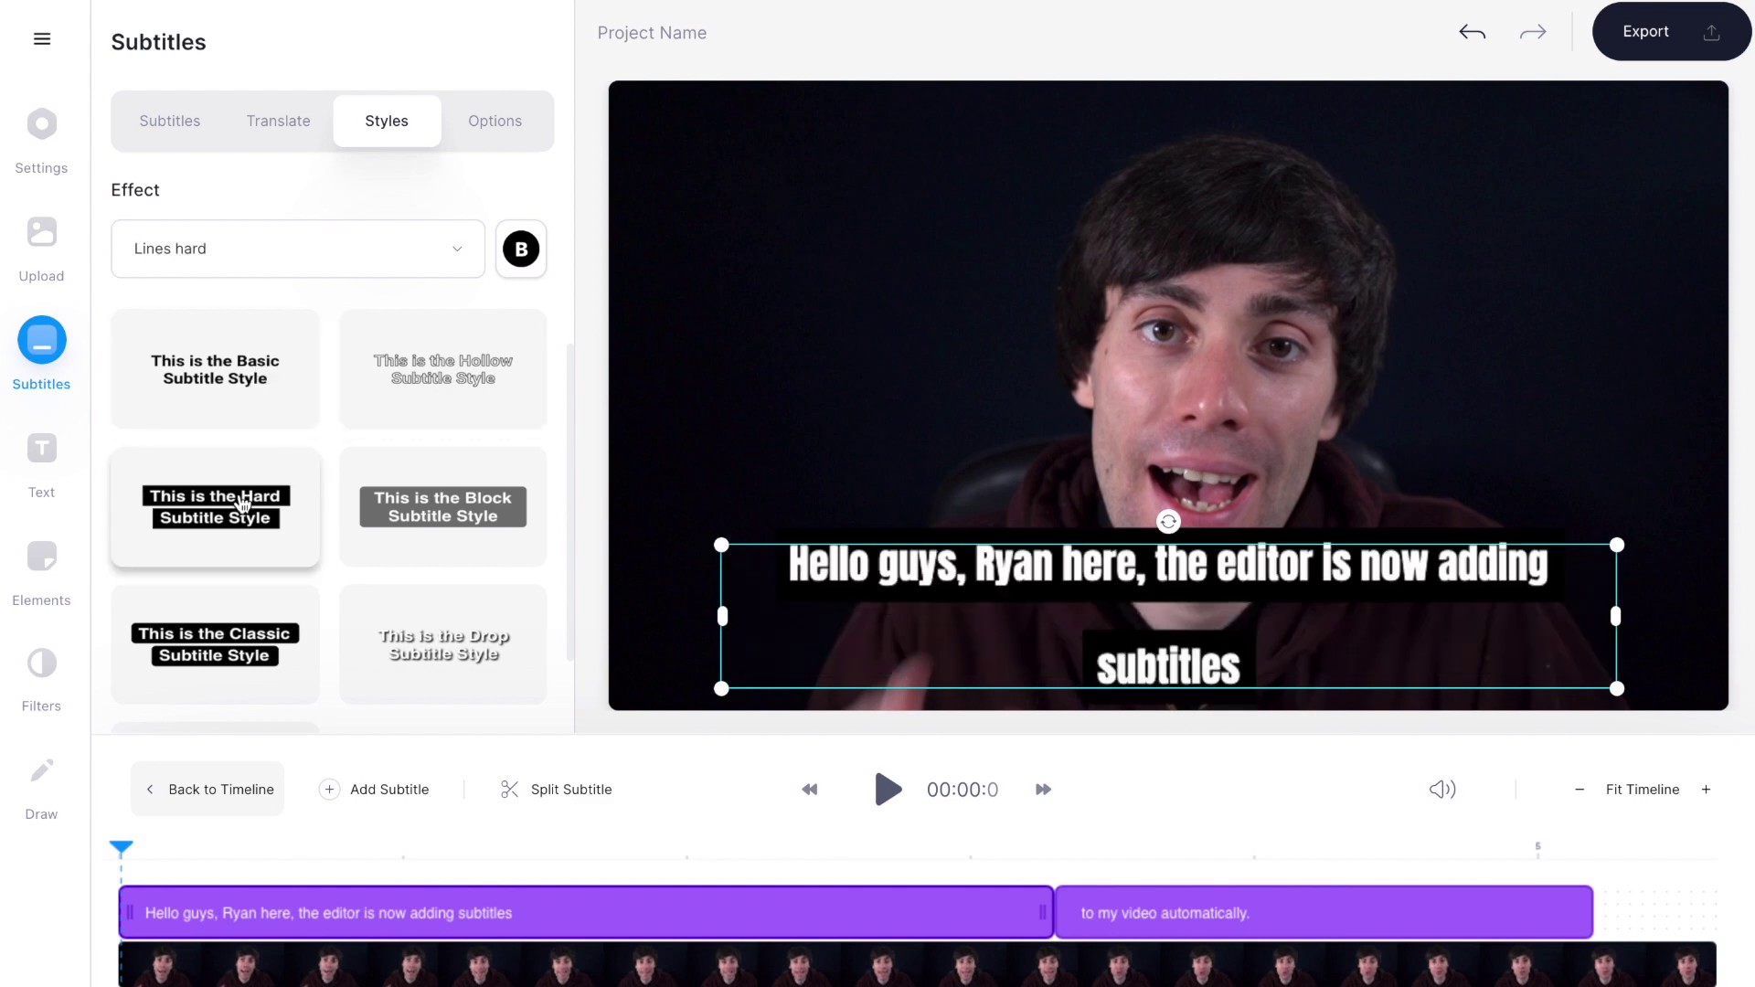
left_click(432, 520)
left_click(402, 670)
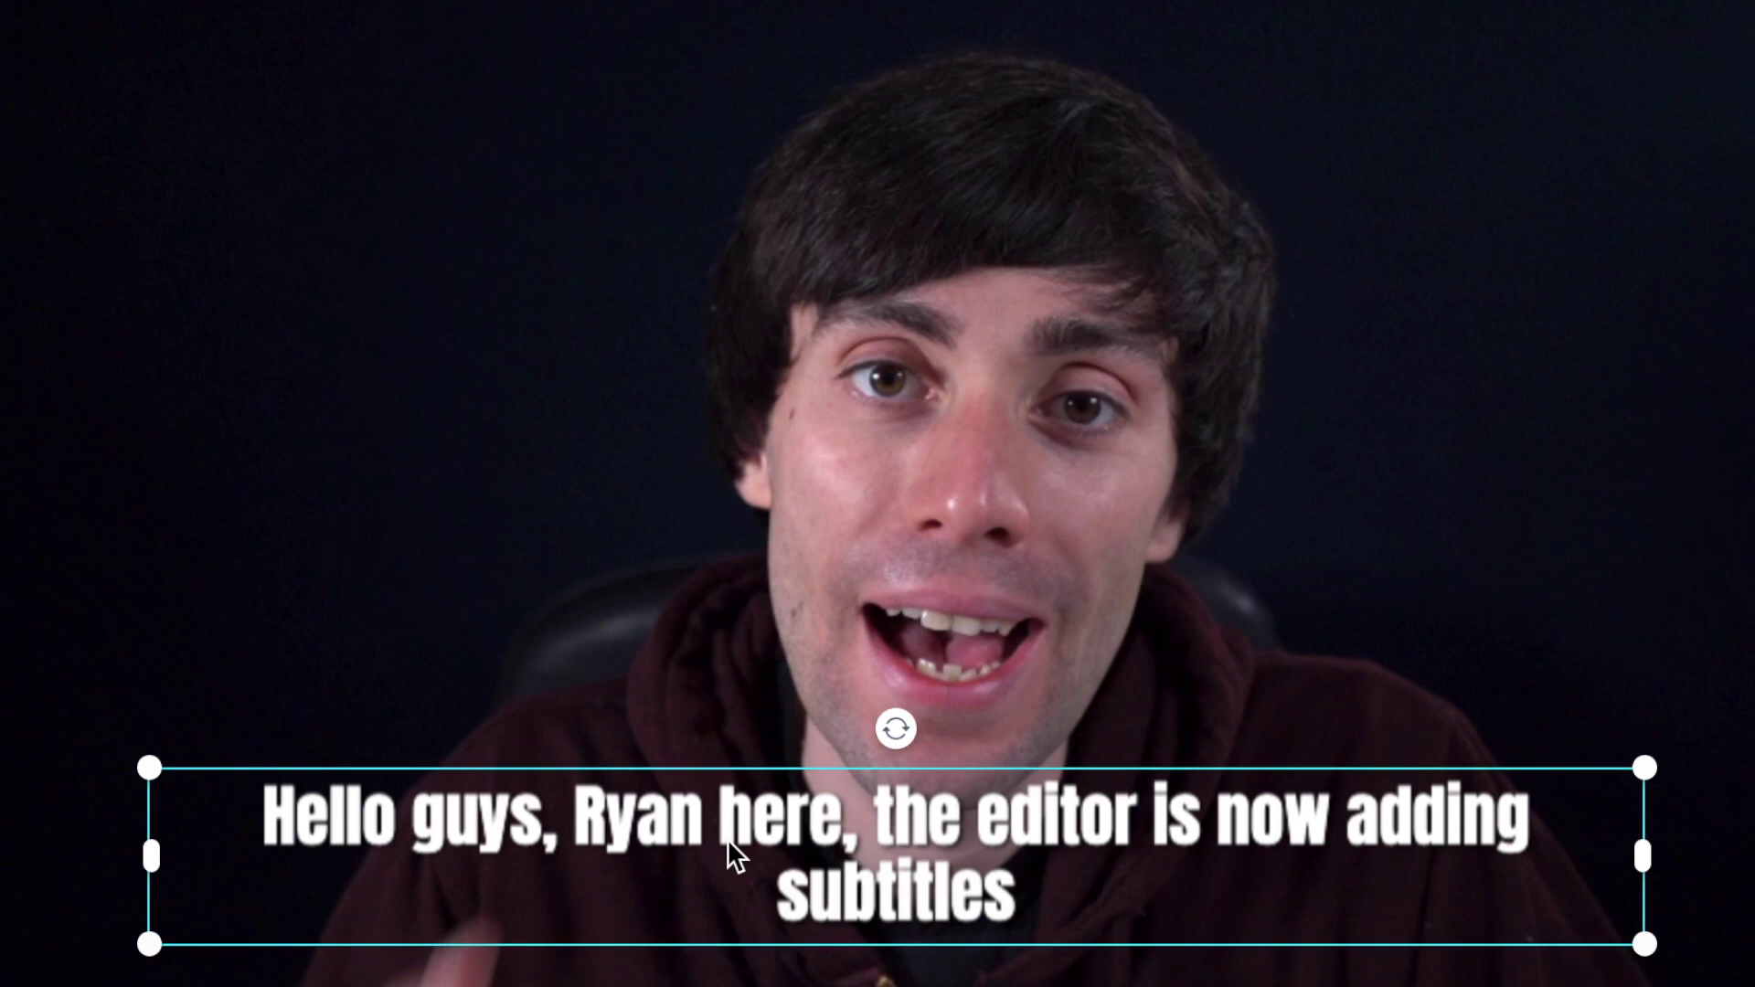
Step: Move the caption box up-left and resize it wider so the caption fits one line
left_click_drag(825, 819, 790, 820)
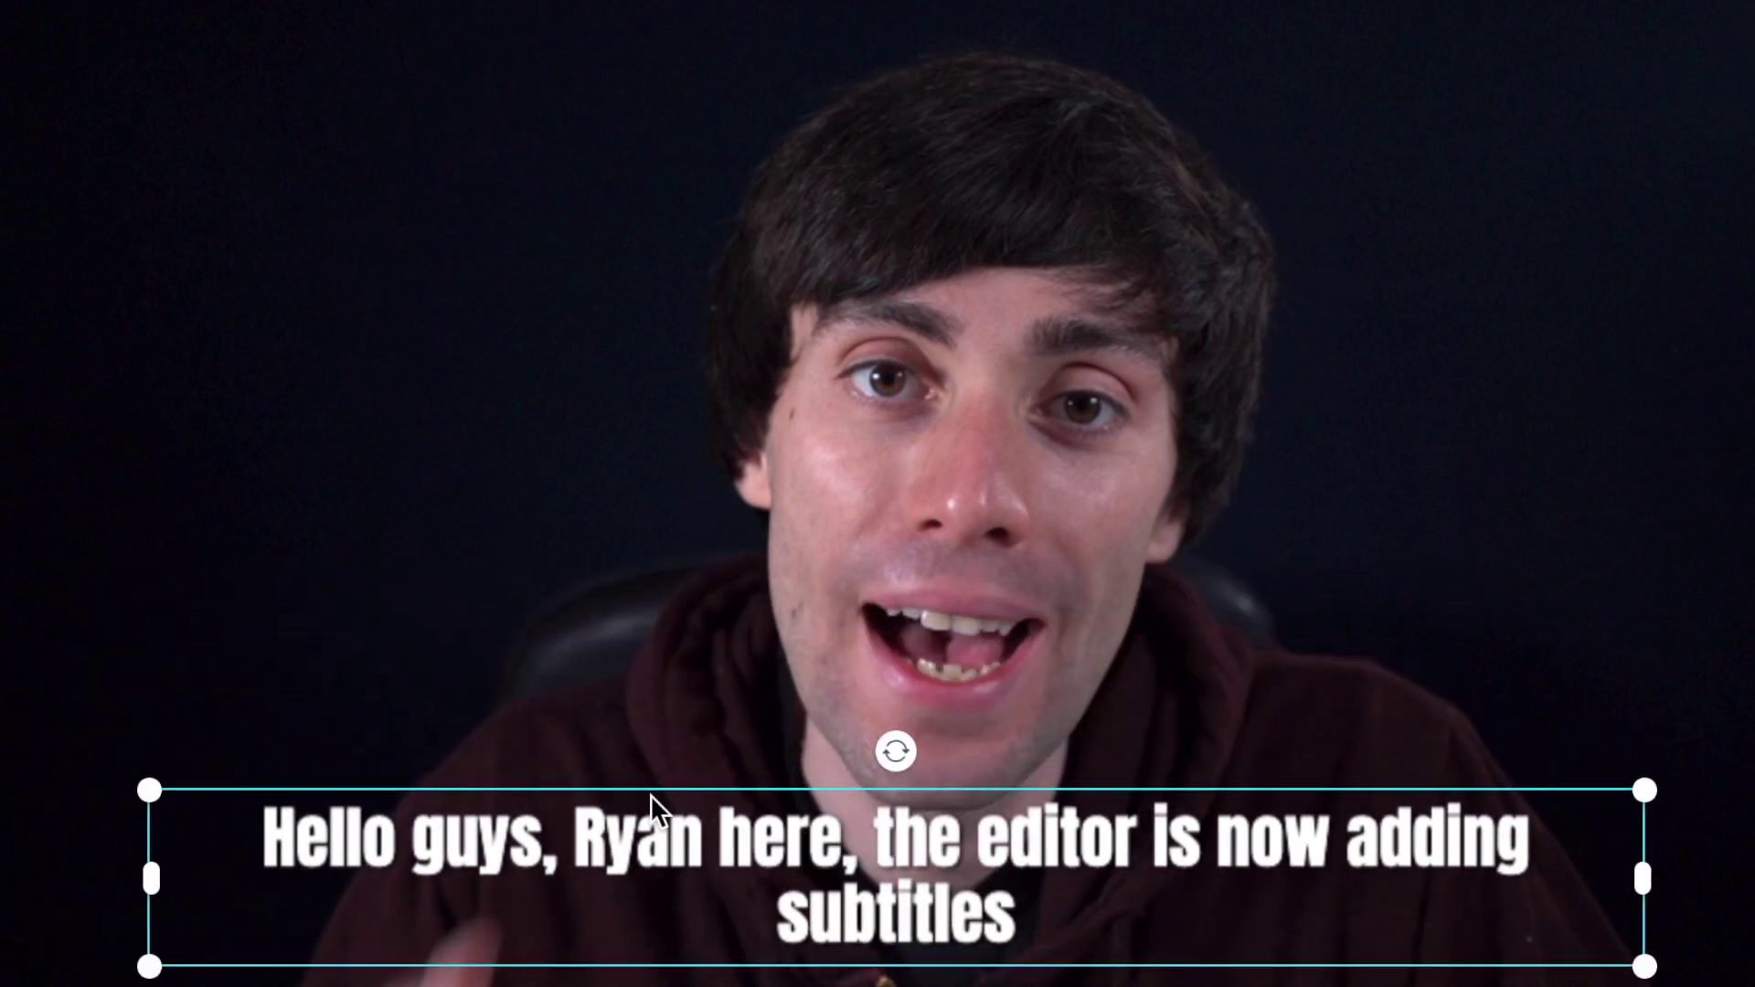
left_click_drag(148, 782, 177, 750)
left_click_drag(291, 768, 302, 785)
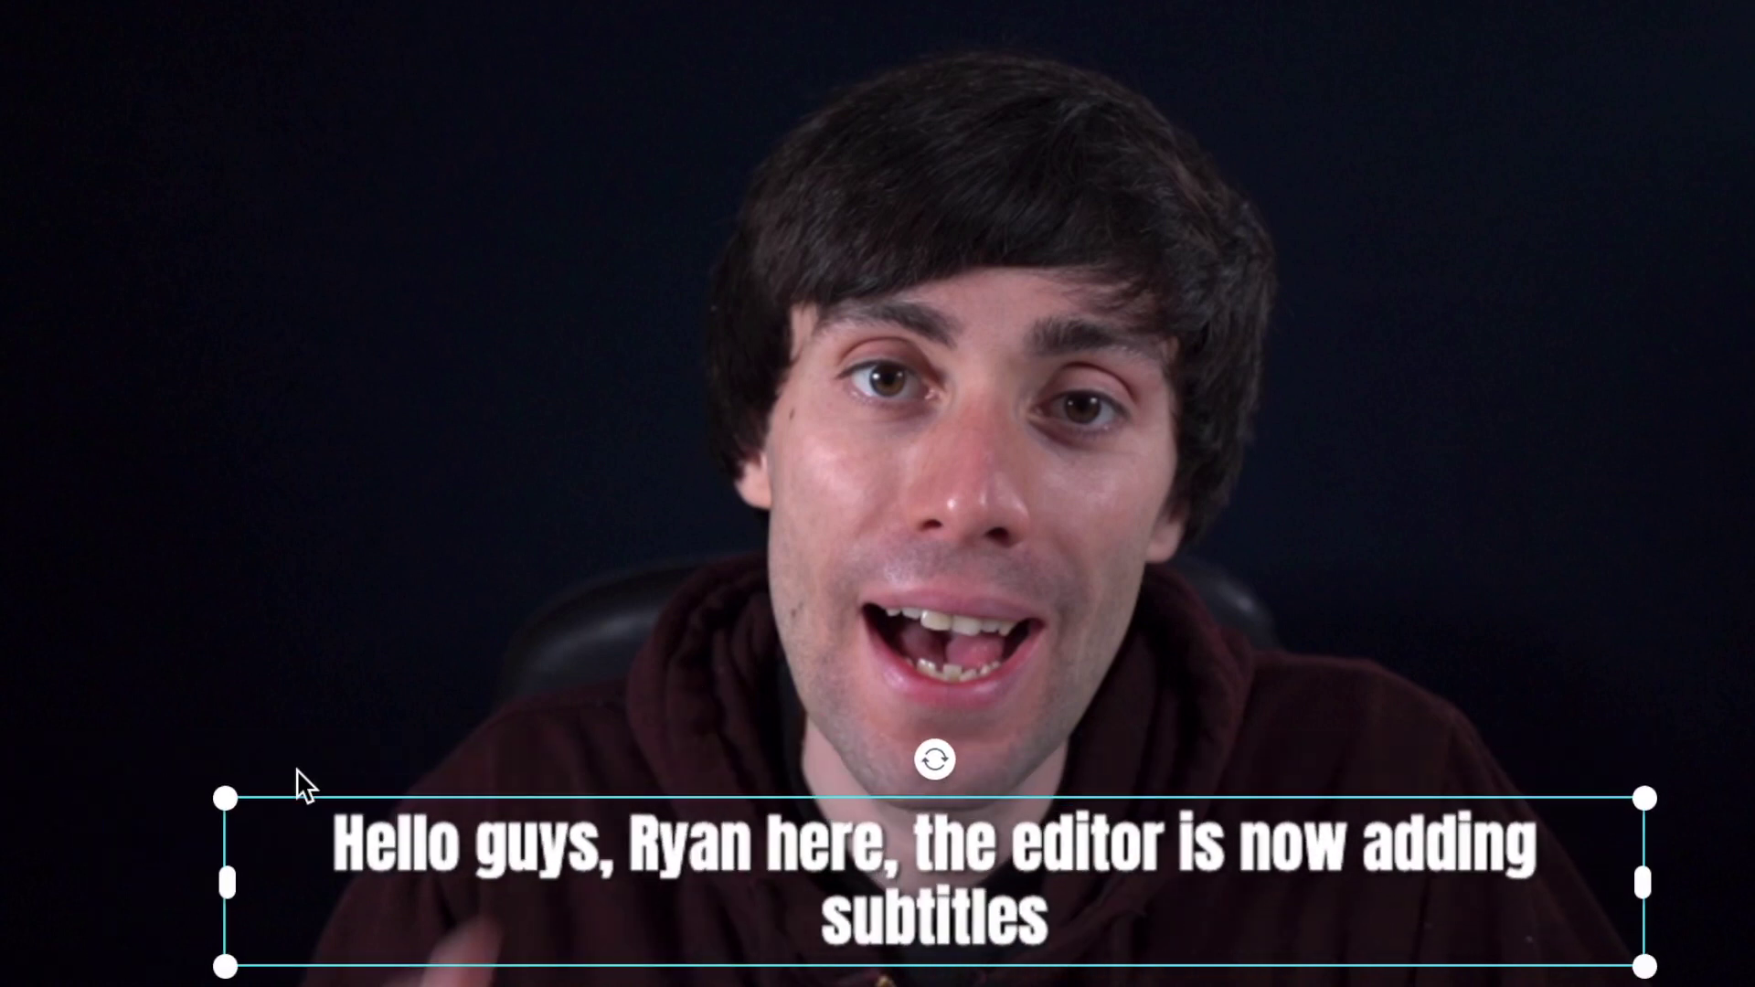
left_click_drag(223, 886, 110, 886)
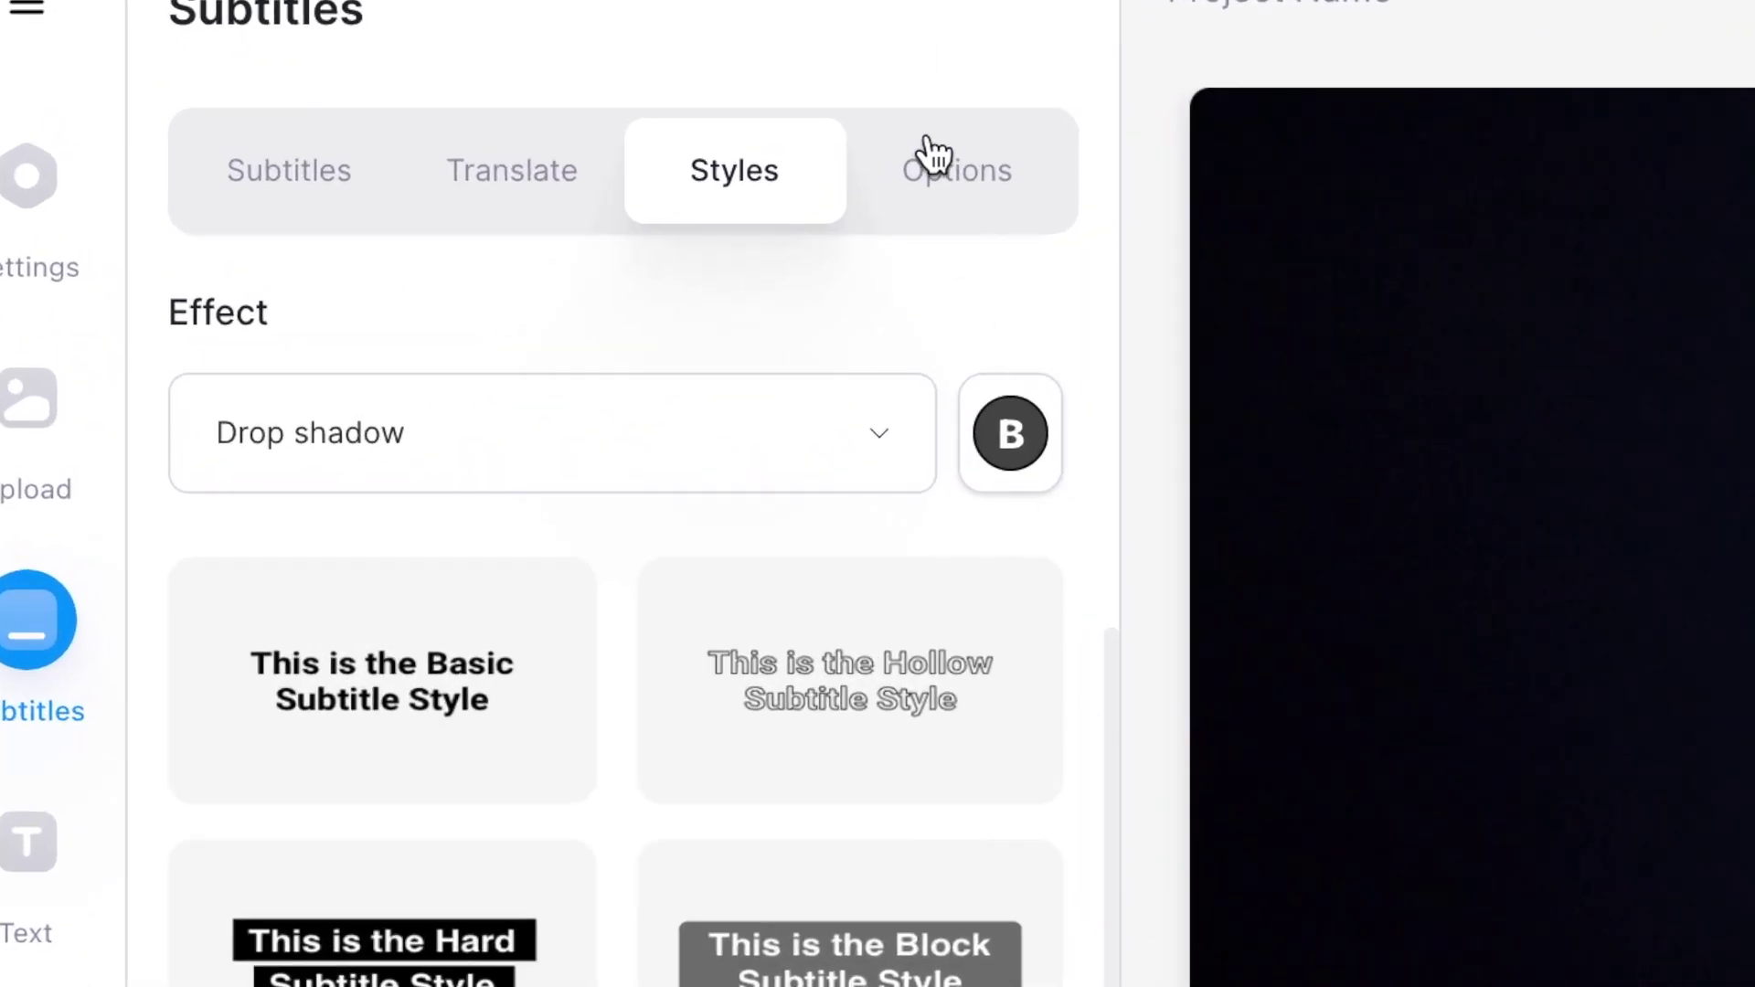
Step: In the subtitle Options, choose .SRT Format for Download Subtitles instead of .VTT or .TXT
left_click(942, 174)
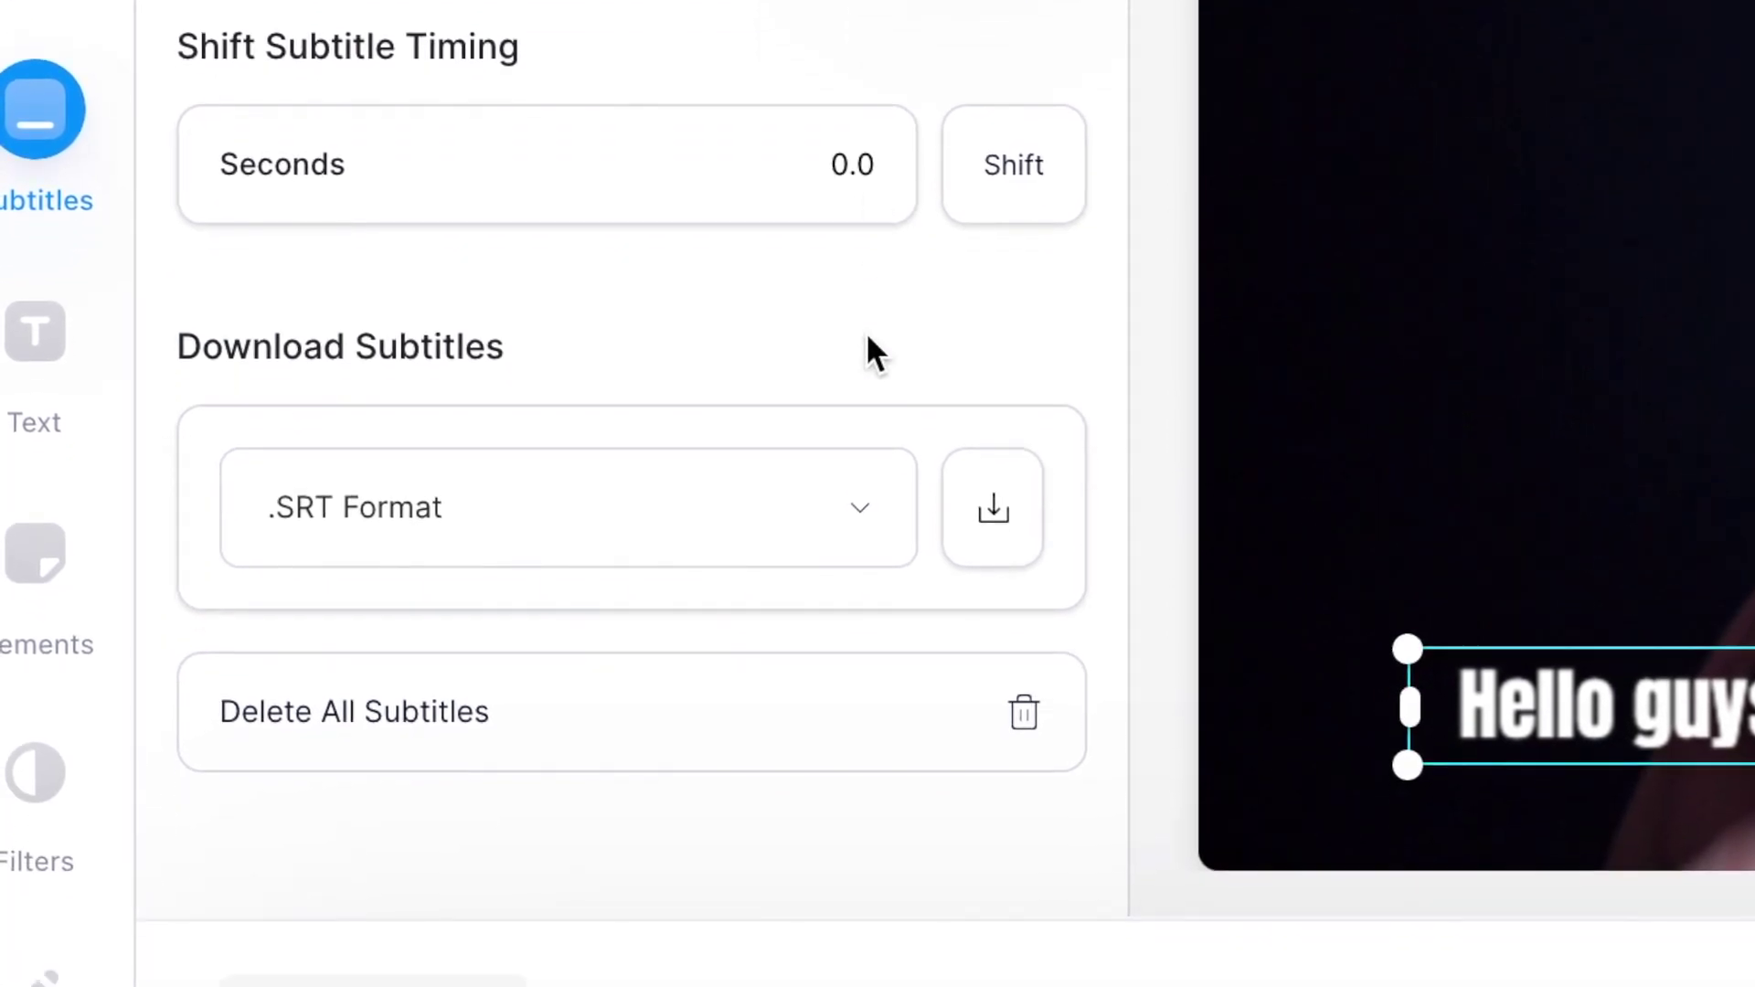
left_click(869, 373)
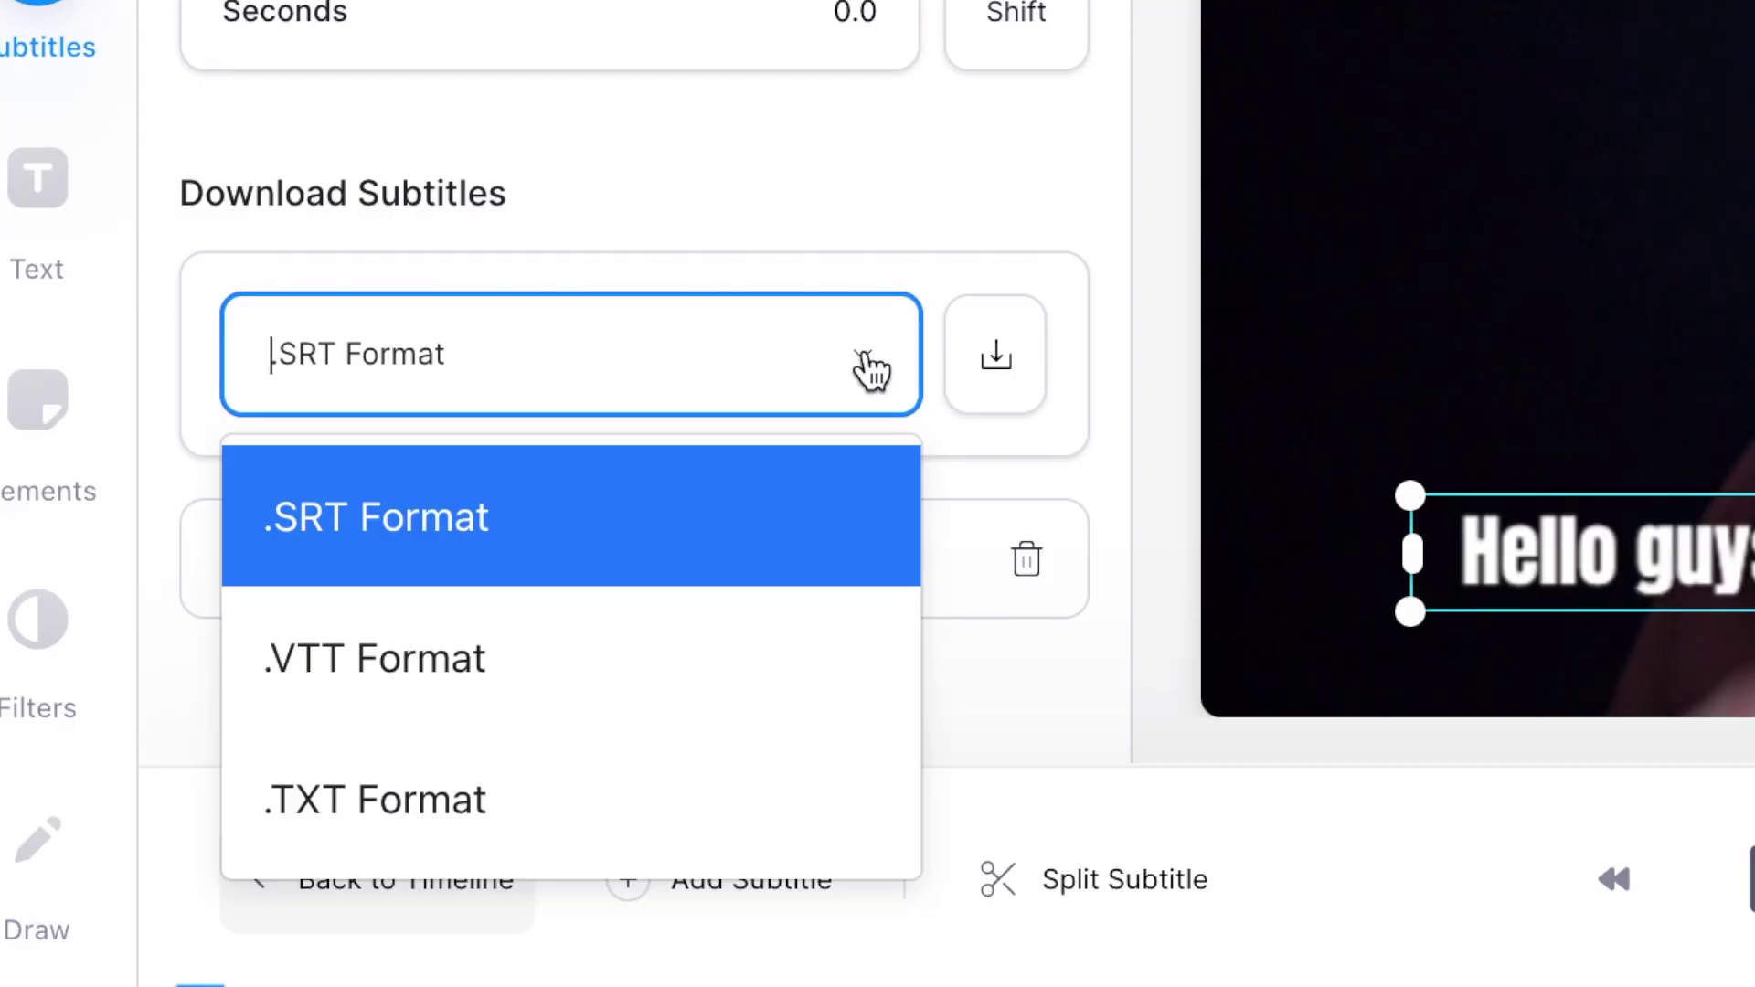
left_click(718, 528)
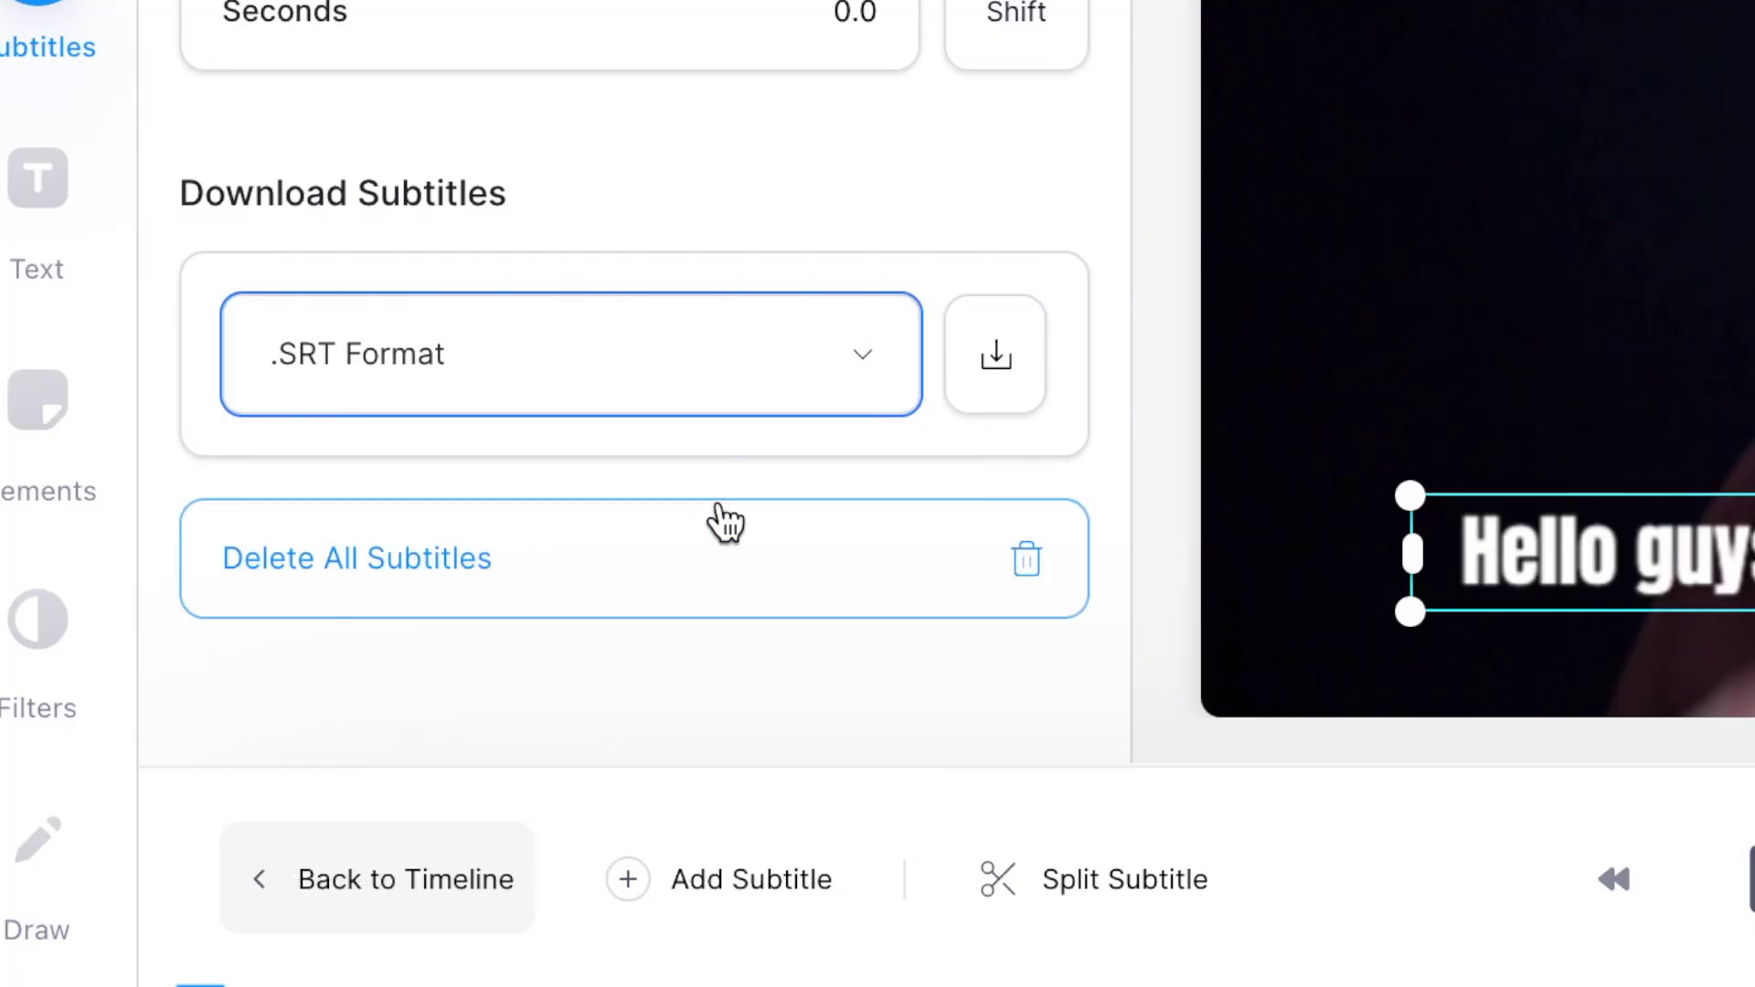